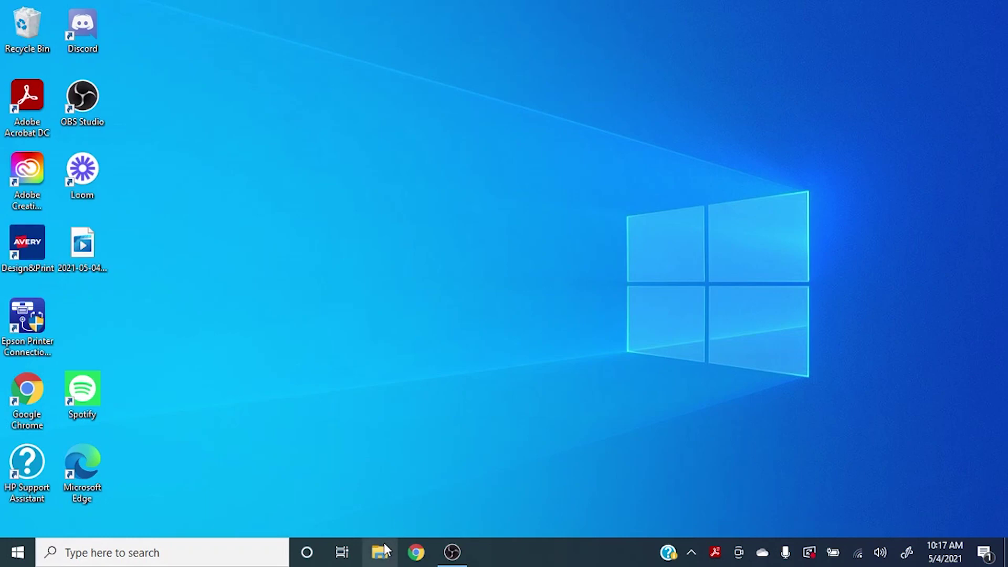
# Browse to UNTITLED (D:) in File Explorer and select BCR-Programmer Ver 3-1.exe
pyautogui.click(384, 546)
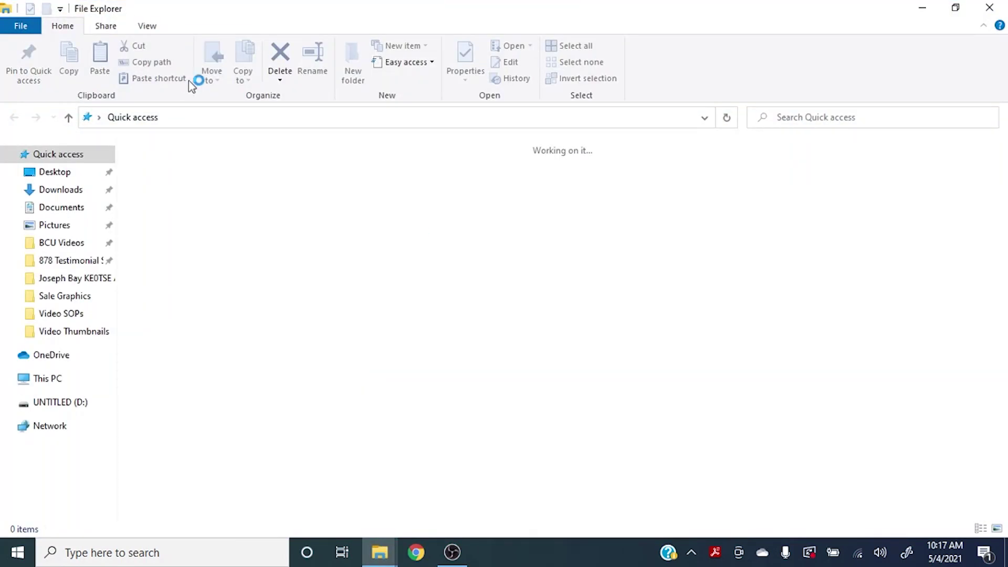
pyautogui.click(62, 403)
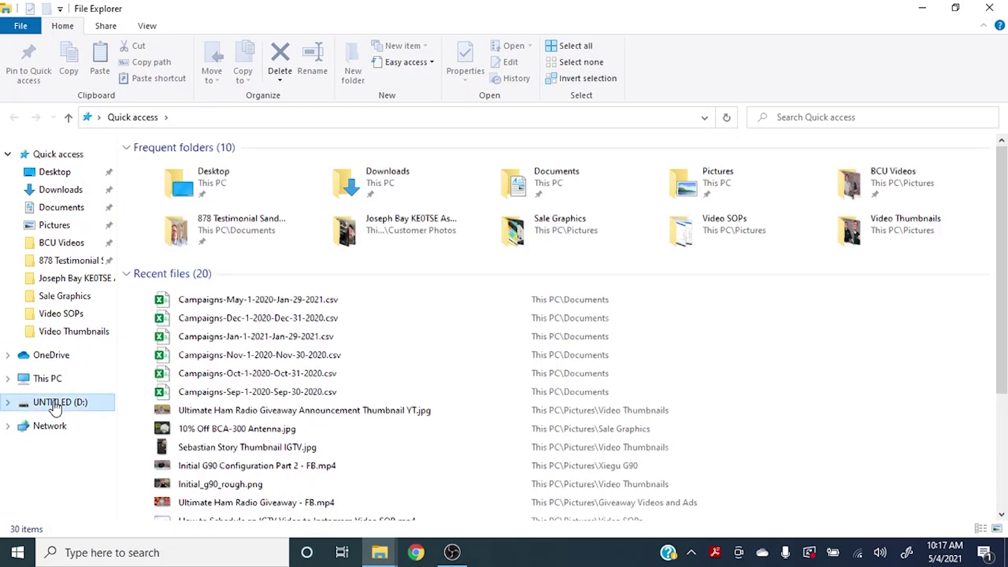
pyautogui.click(251, 165)
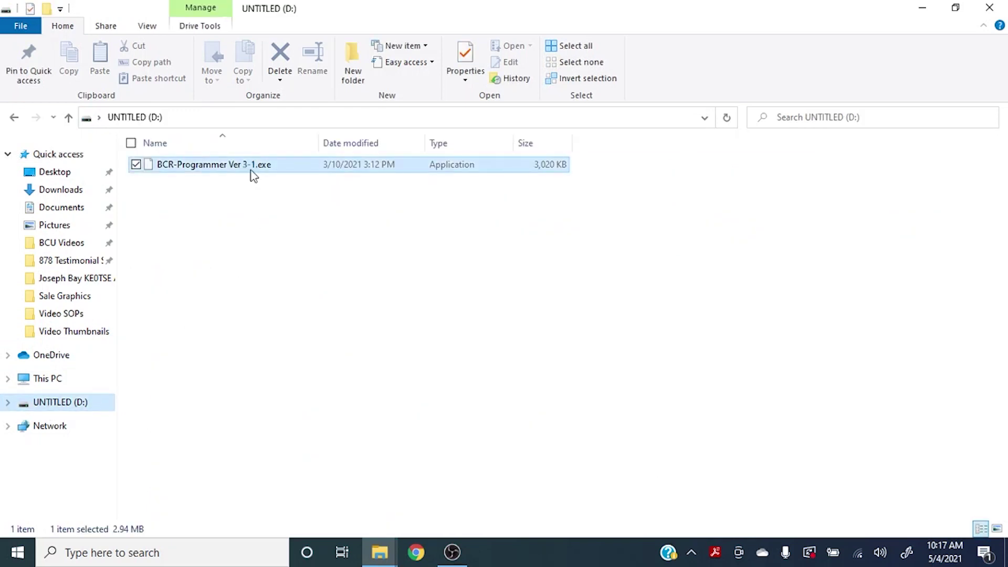
pyautogui.click(966, 6)
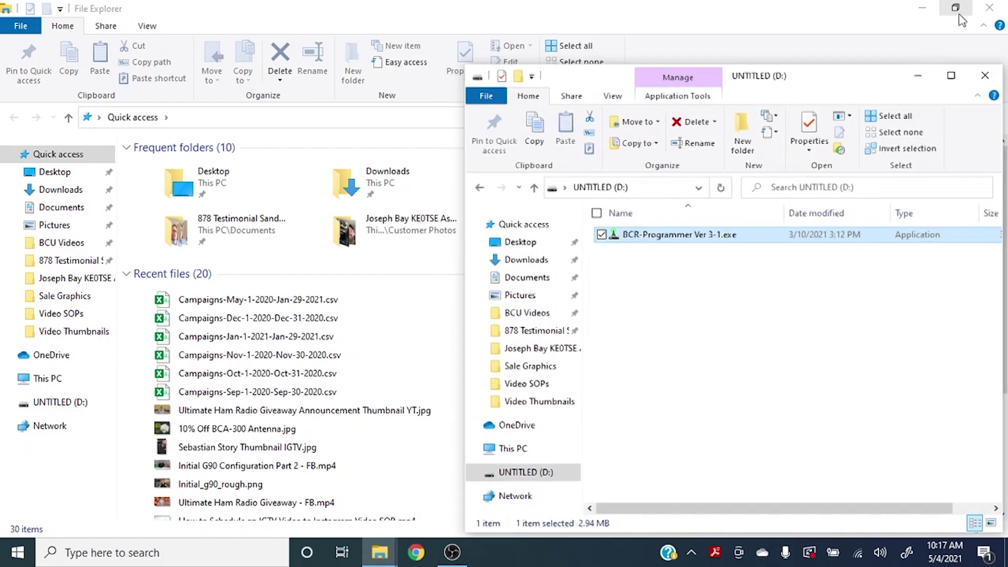
pyautogui.click(988, 7)
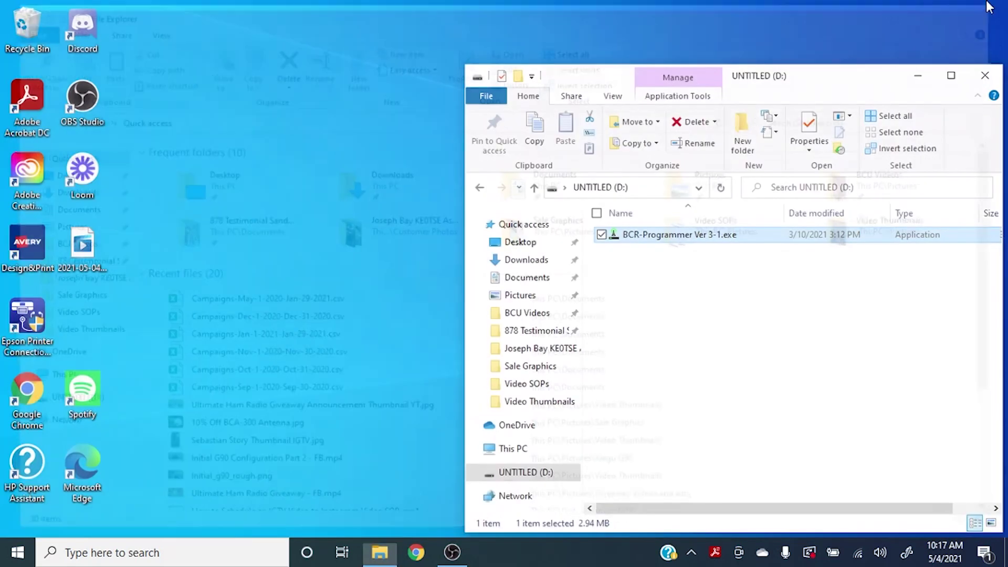
# Copy BCR-Programmer Ver 3-1.exe to the desktop, close Explorer, and launch the copy
pyautogui.moveTo(719, 243); pyautogui.dragTo(291, 228)
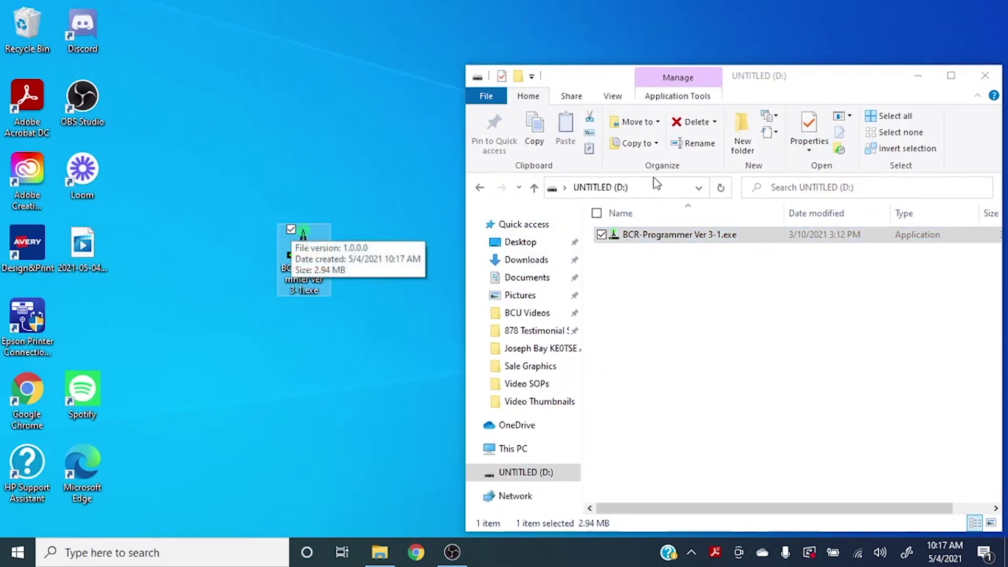
pyautogui.click(991, 77)
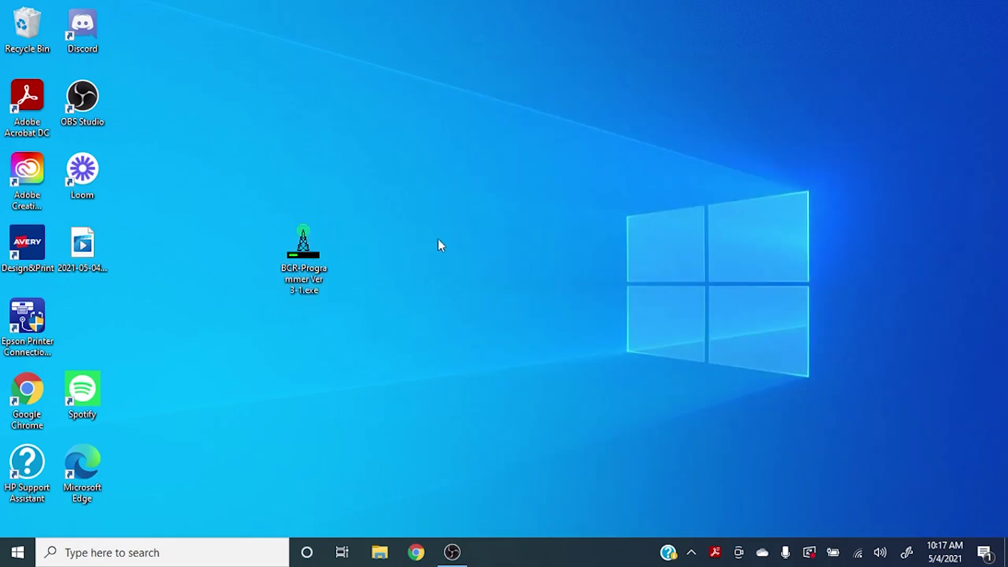
pyautogui.doubleClick(318, 254)
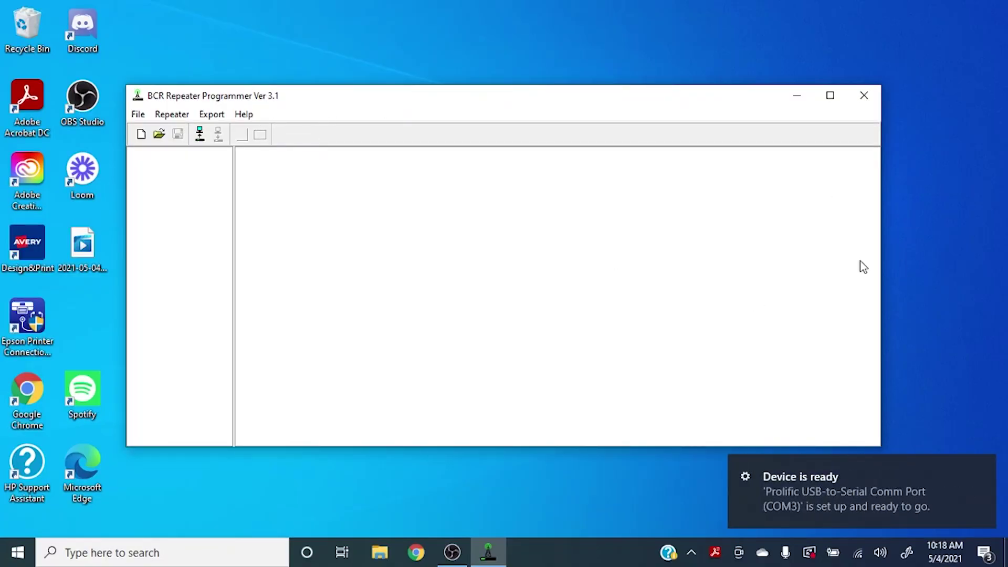
pyautogui.click(142, 135)
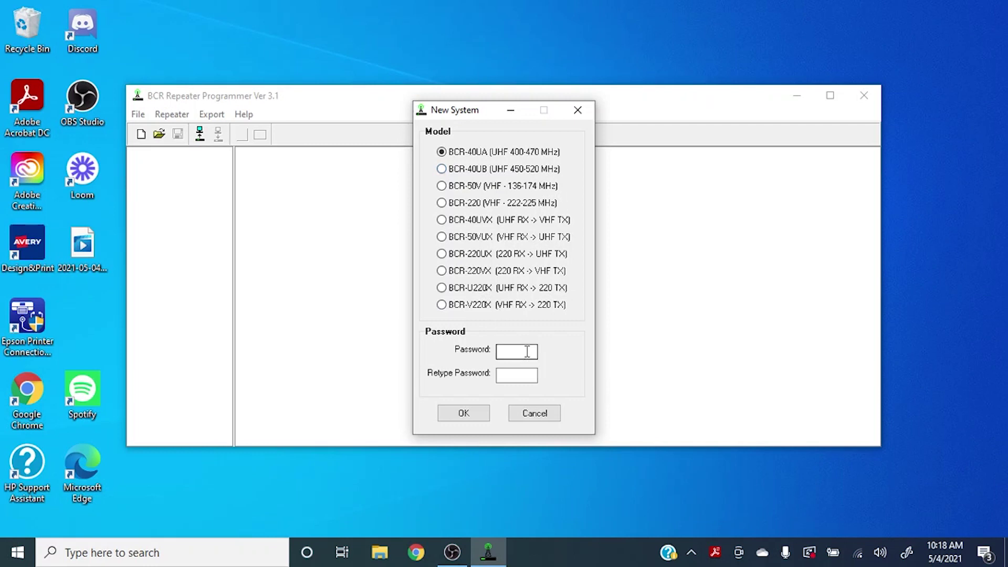
# Confirm the new BCR-40UA system with its password
pyautogui.click(462, 413)
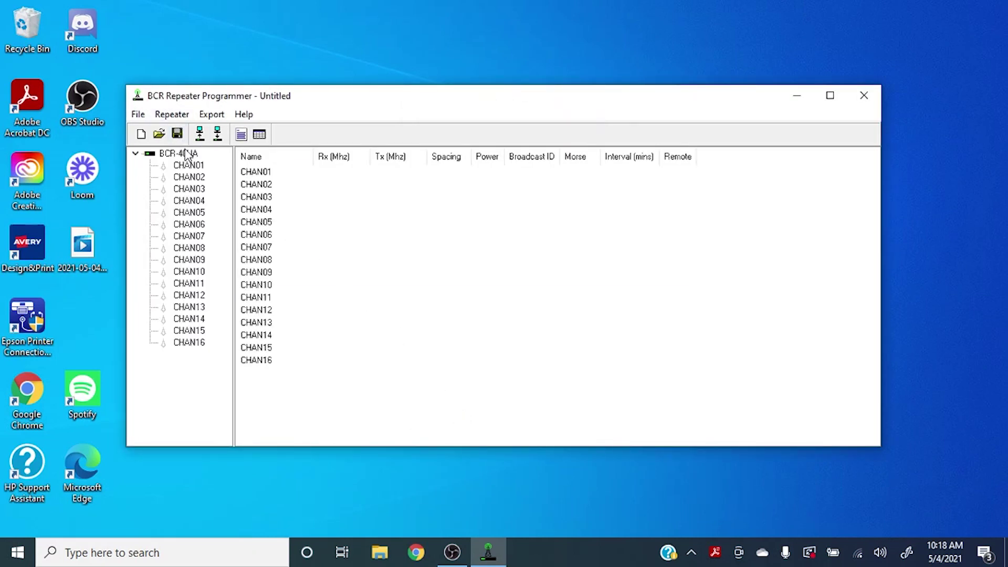
# In CHAN01, enter the repeater callsign as channel name and a new remote access code
pyautogui.doubleClick(268, 179)
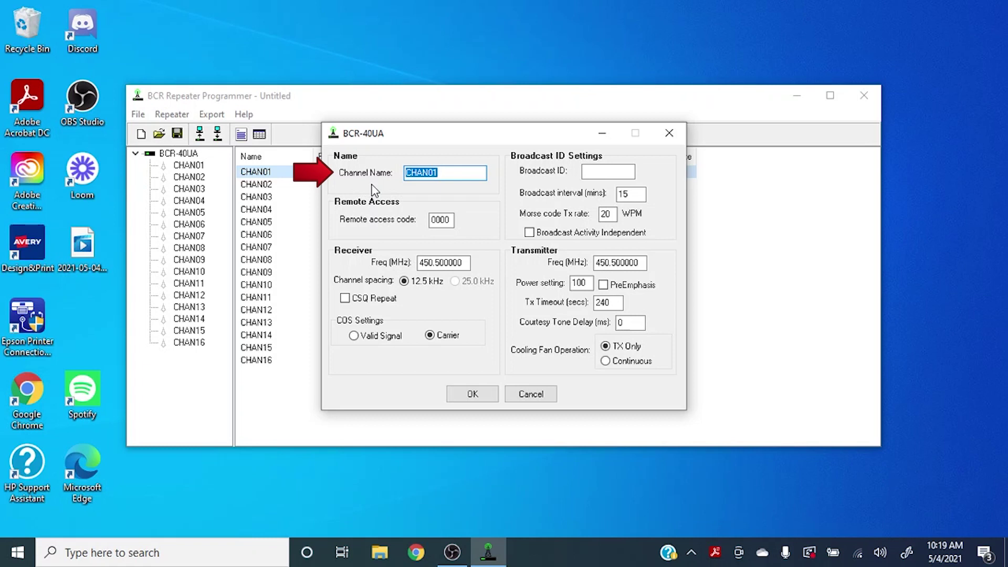
pyautogui.write('KF0EKR')
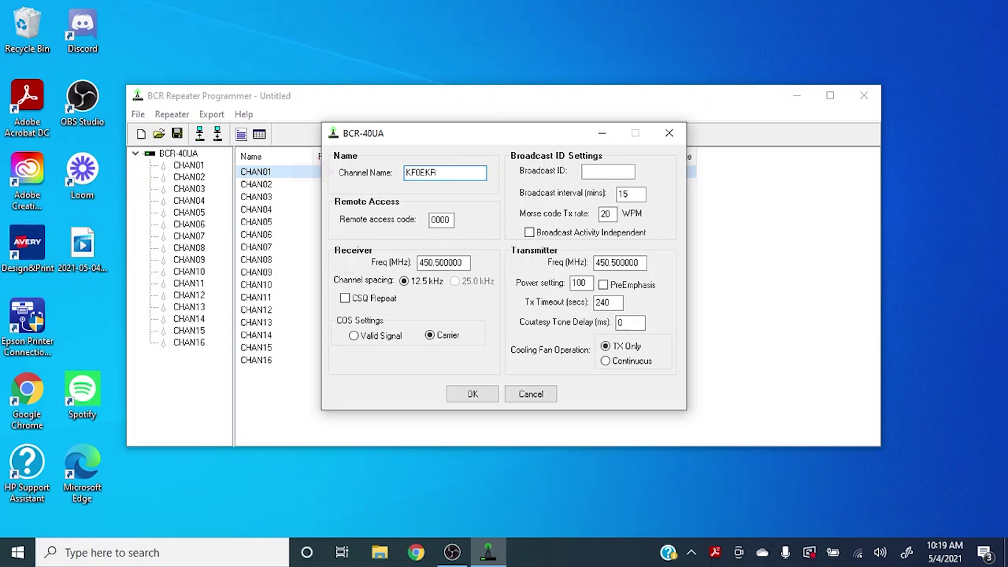
pyautogui.press('Tab')
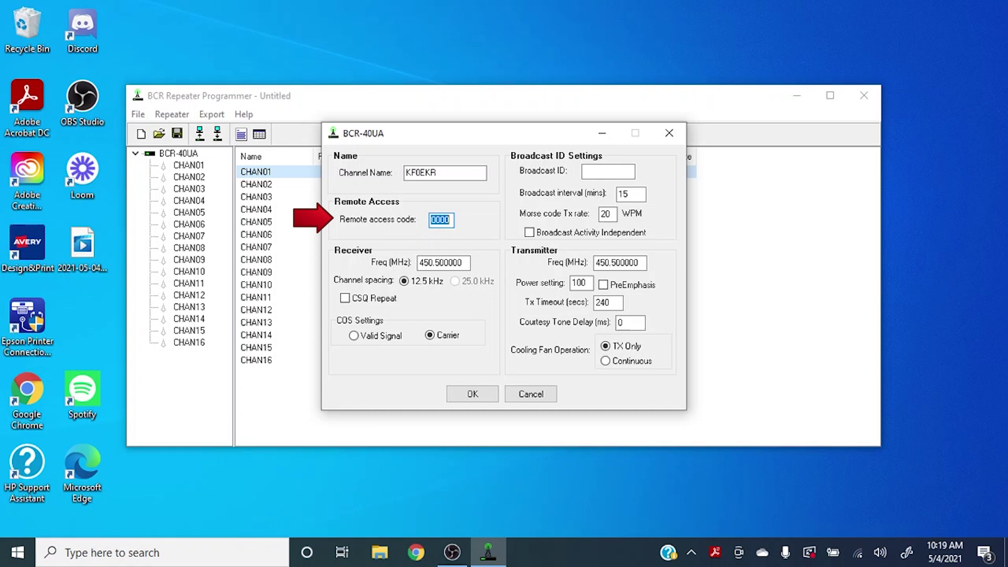
pyautogui.write('1234')
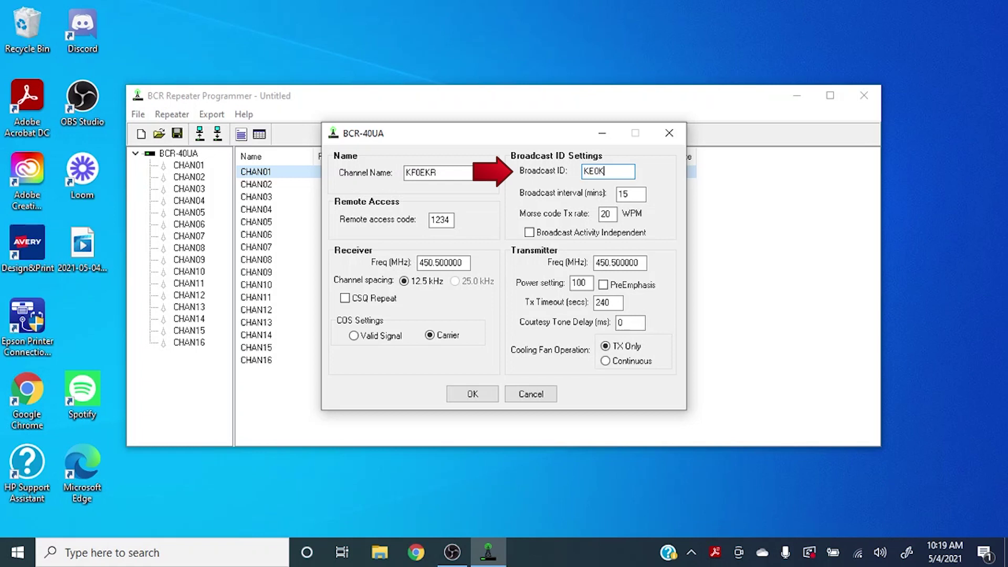
# End the broadcast ID with /R, set a 10-minute interval, keep Morse at 20 WPM
pyautogui.write('/R')
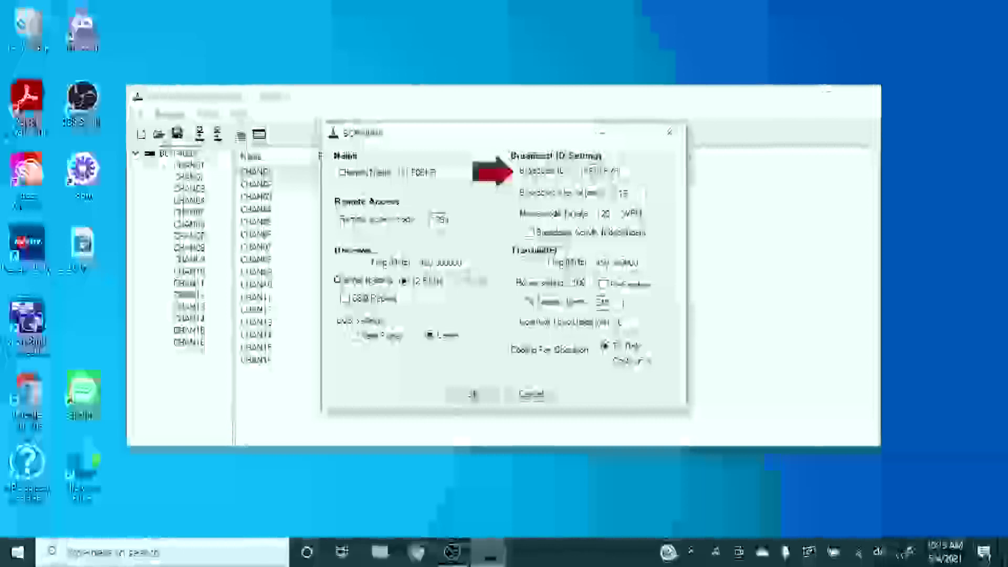
pyautogui.press('Tab')
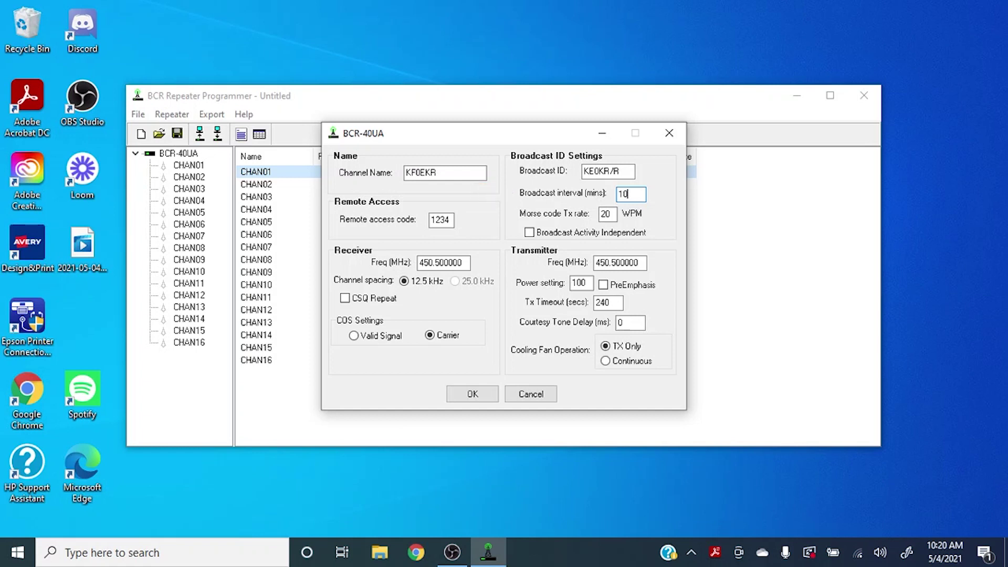
pyautogui.press('Tab')
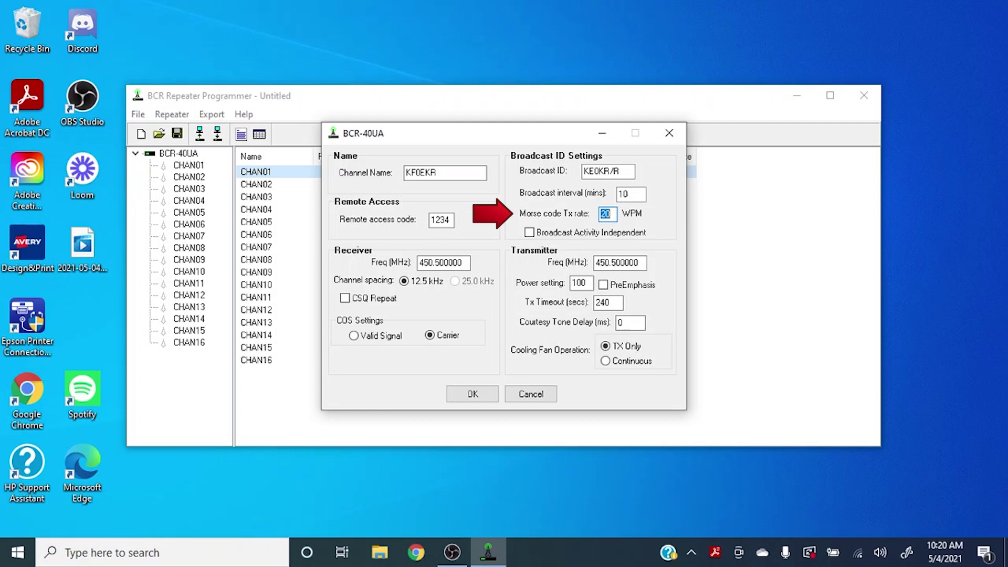
pyautogui.press('Tab')
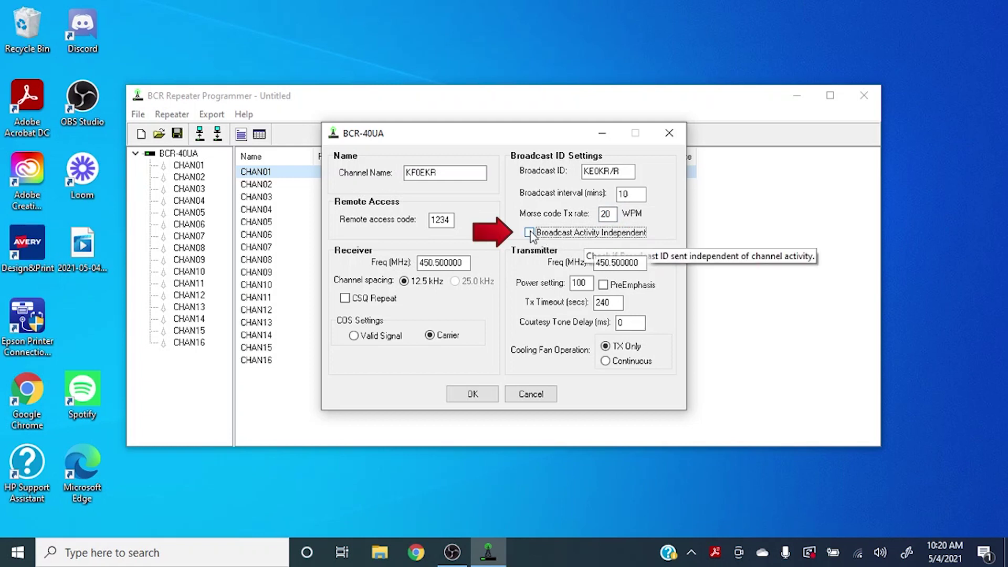
pyautogui.click(529, 233)
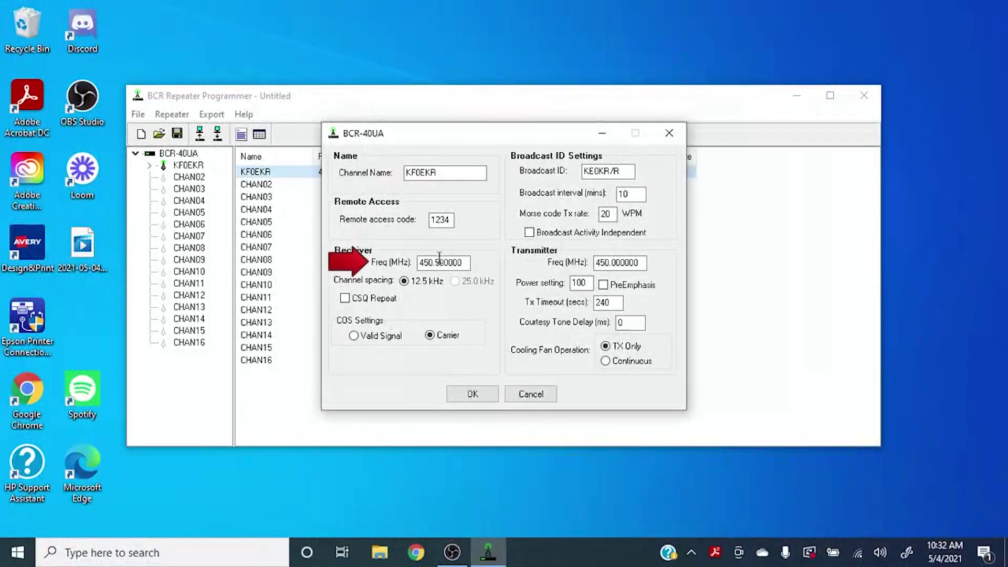
# Change CHAN01's COS detection from Carrier to Valid Signal, leaving frequency and spacing unchanged
pyautogui.click(434, 261)
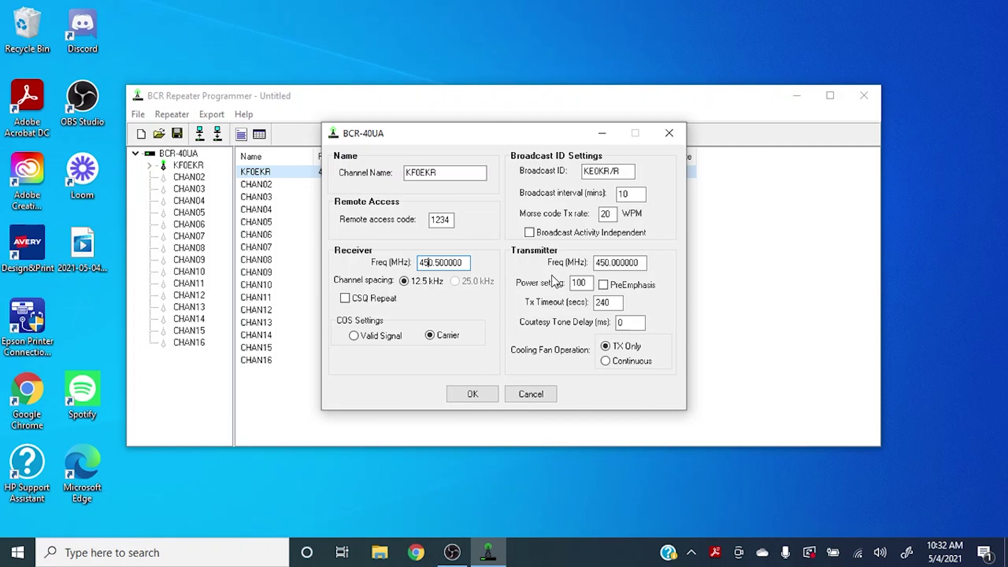
pyautogui.press('Right')
pyautogui.press('Right')
pyautogui.press('Tab')
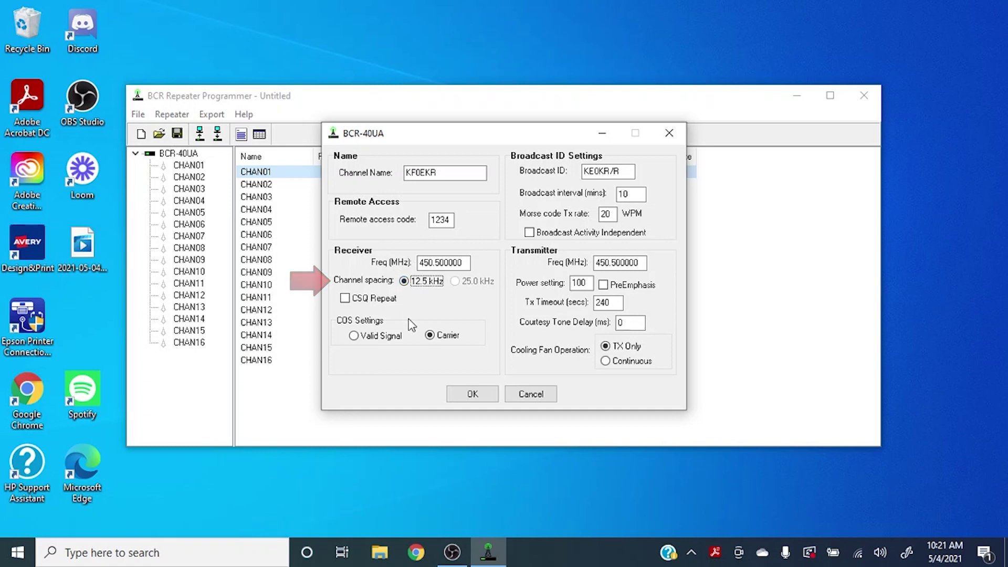
pyautogui.press('Tab')
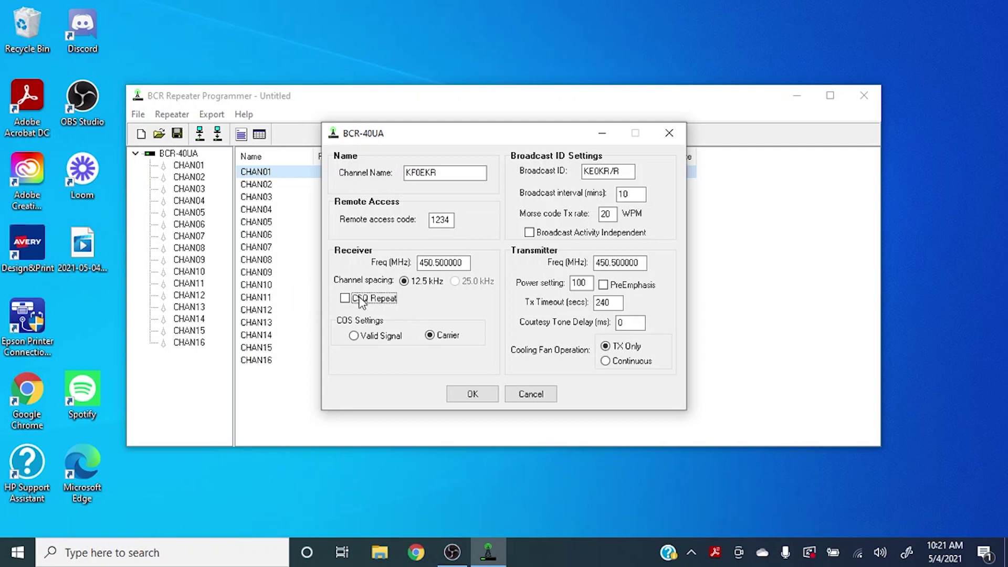
pyautogui.press('Tab')
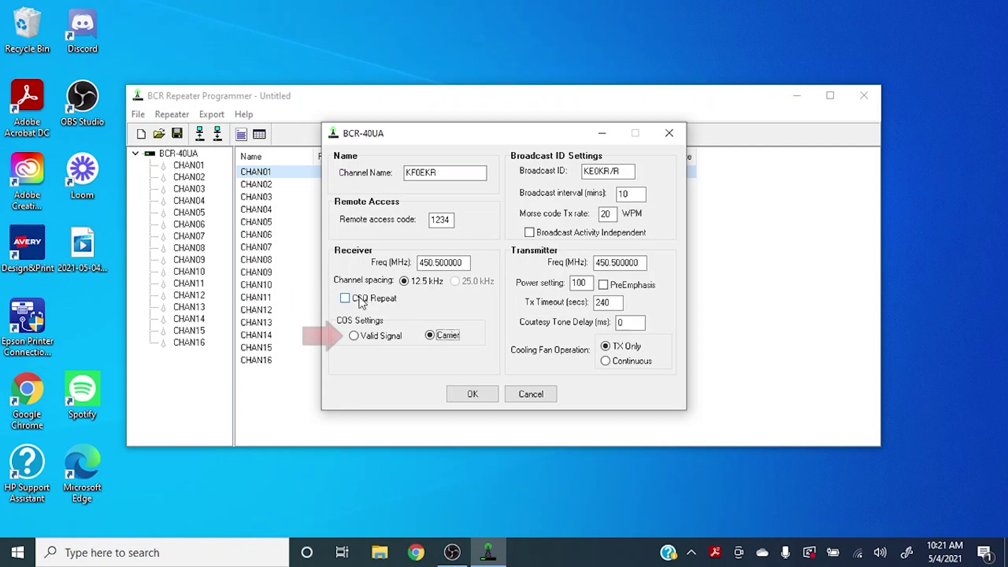
pyautogui.press('Left')
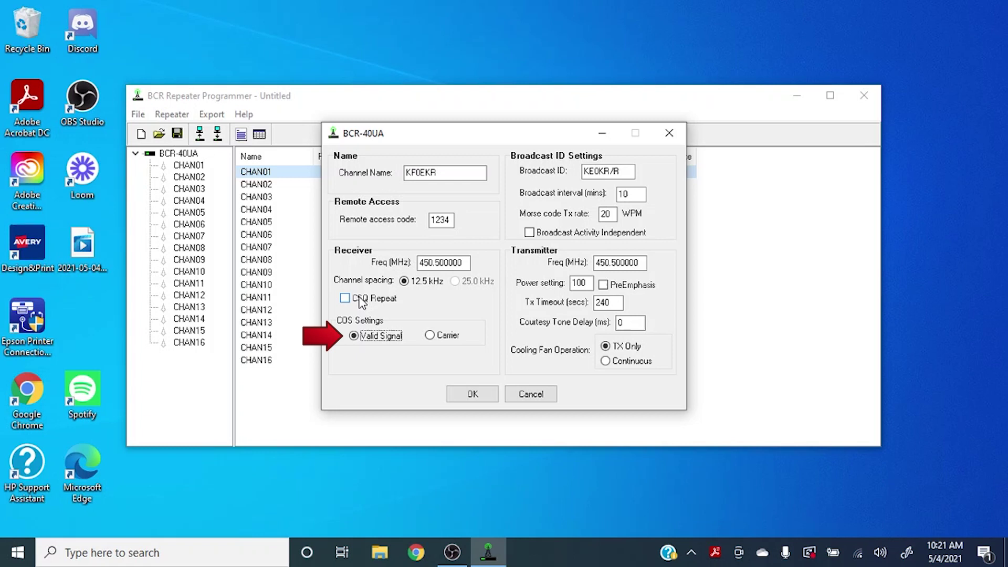
pyautogui.press('Tab')
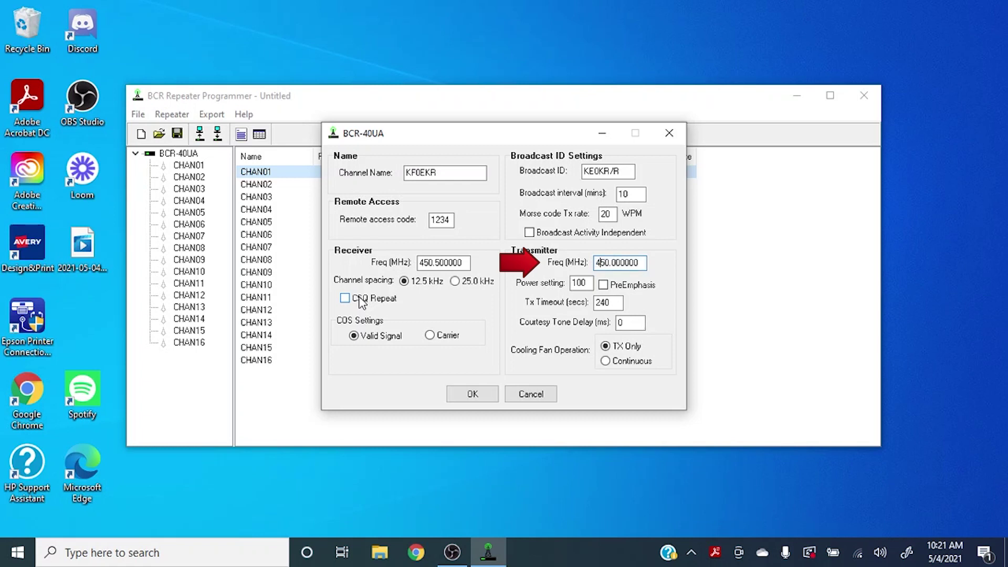
# Set transmitter frequency to 445.500000 MHz and power setting to 250, and enable PreEmphasis
pyautogui.write('445')
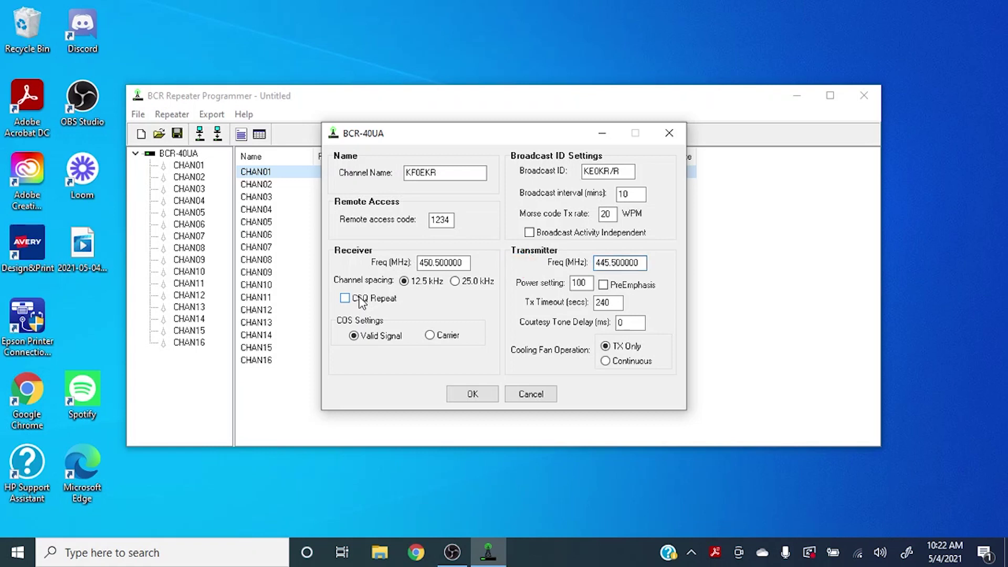
pyautogui.press('Tab')
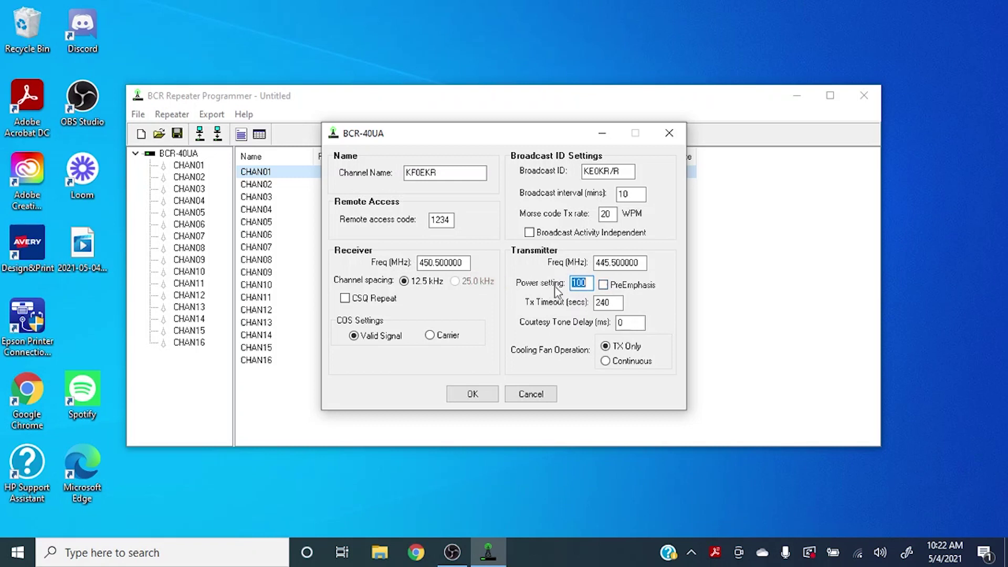
pyautogui.click(578, 284)
pyautogui.doubleClick(585, 284)
pyautogui.write('250')
pyautogui.click(606, 285)
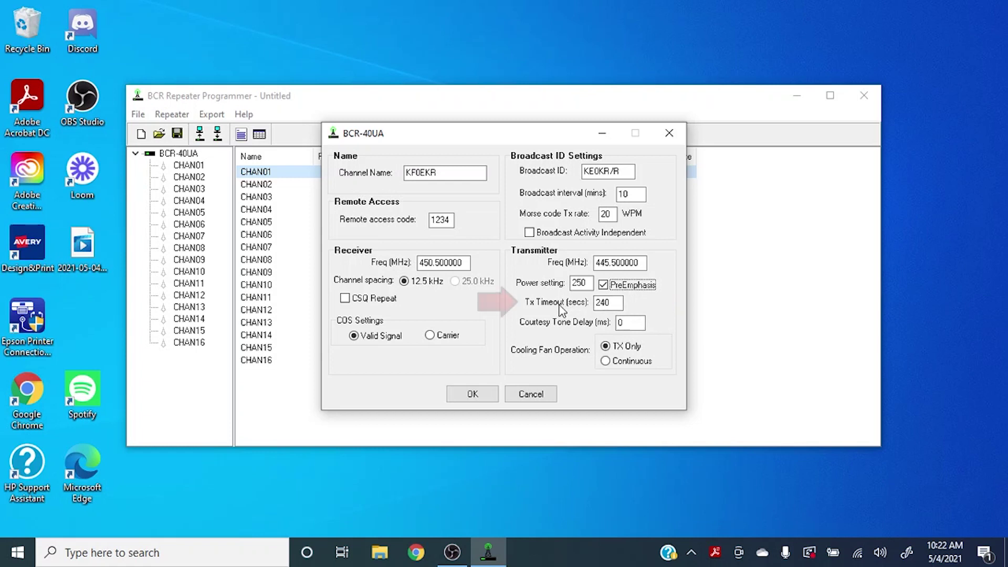
# Set Tx timeout 180 and courtesy tone delay 600, keep the fan on TX Only, and save
pyautogui.doubleClick(607, 304)
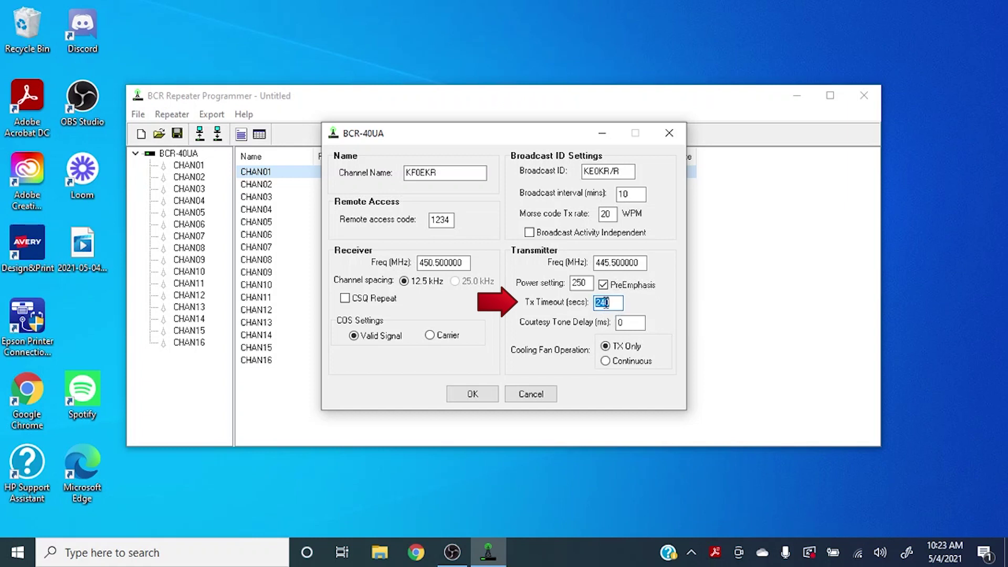
pyautogui.write('180')
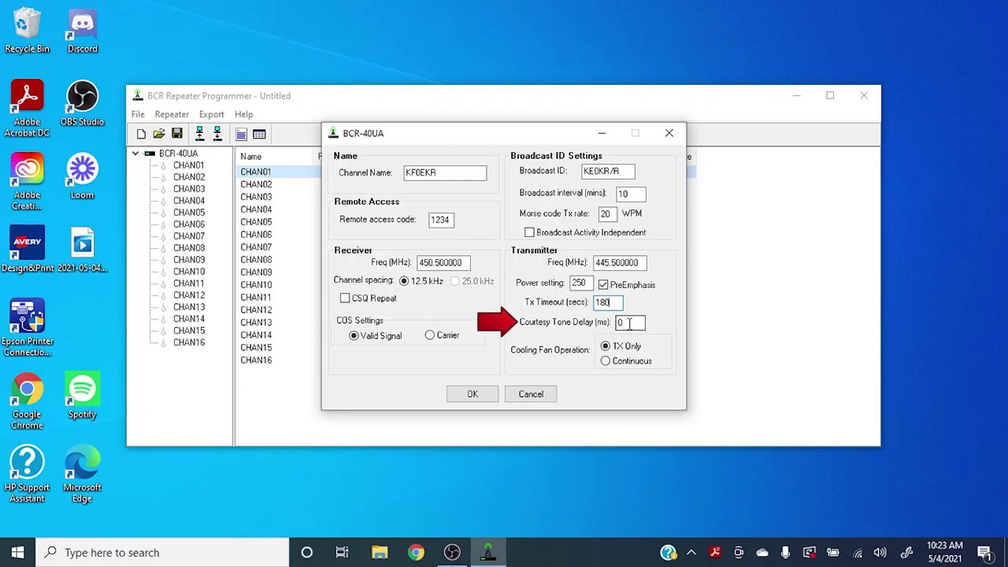
pyautogui.click(625, 326)
pyautogui.doubleClick(629, 324)
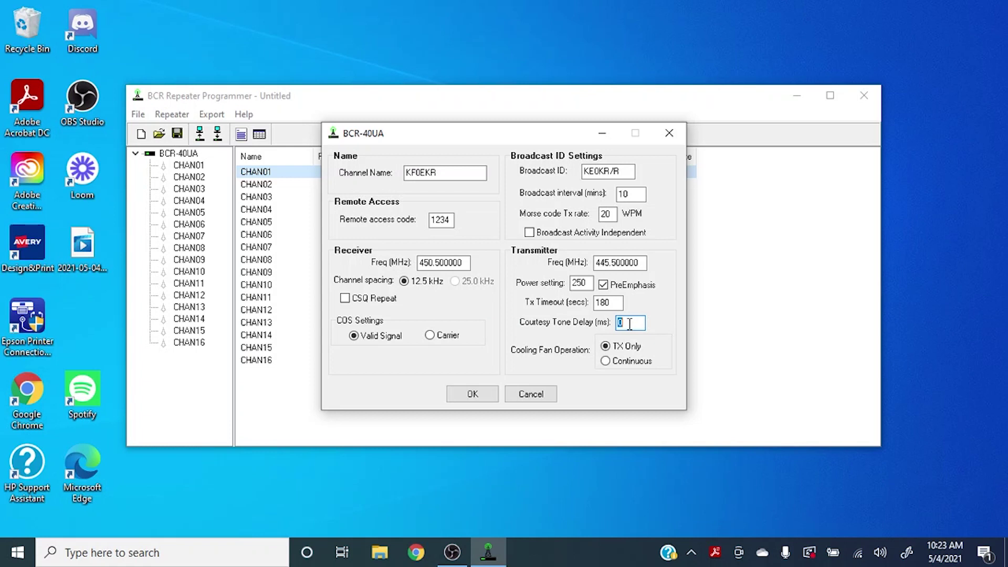
pyautogui.write('6')
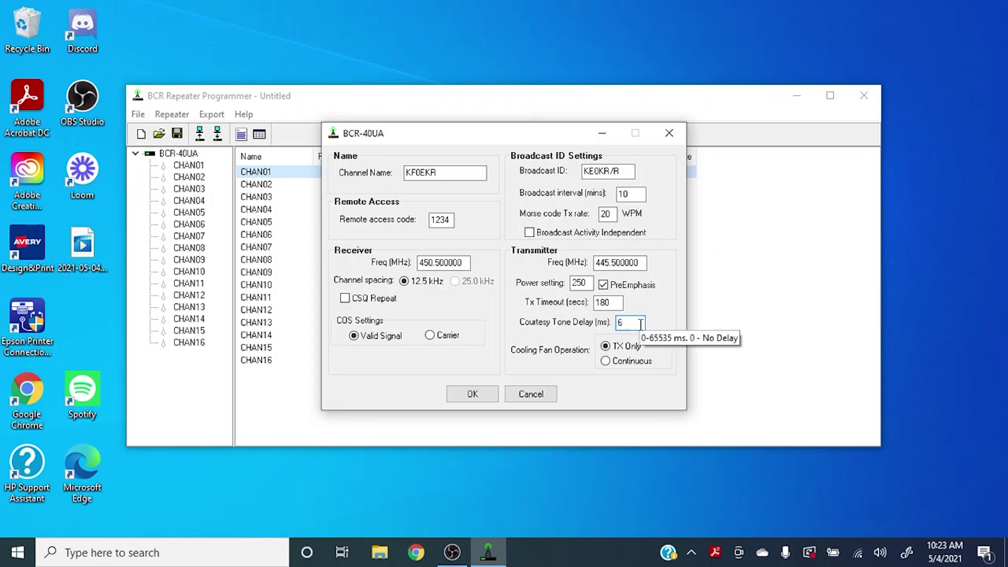
pyautogui.write('00')
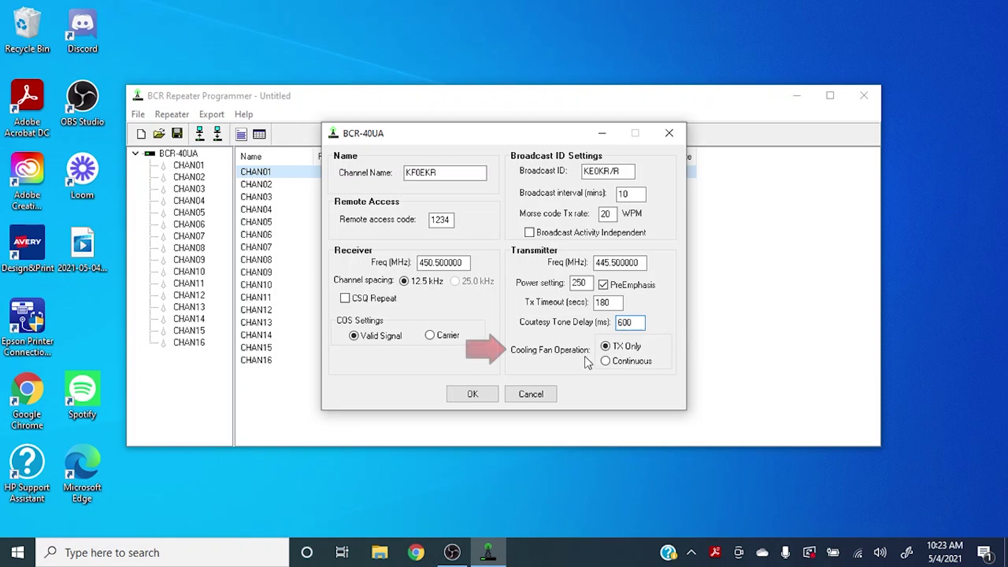
pyautogui.click(636, 363)
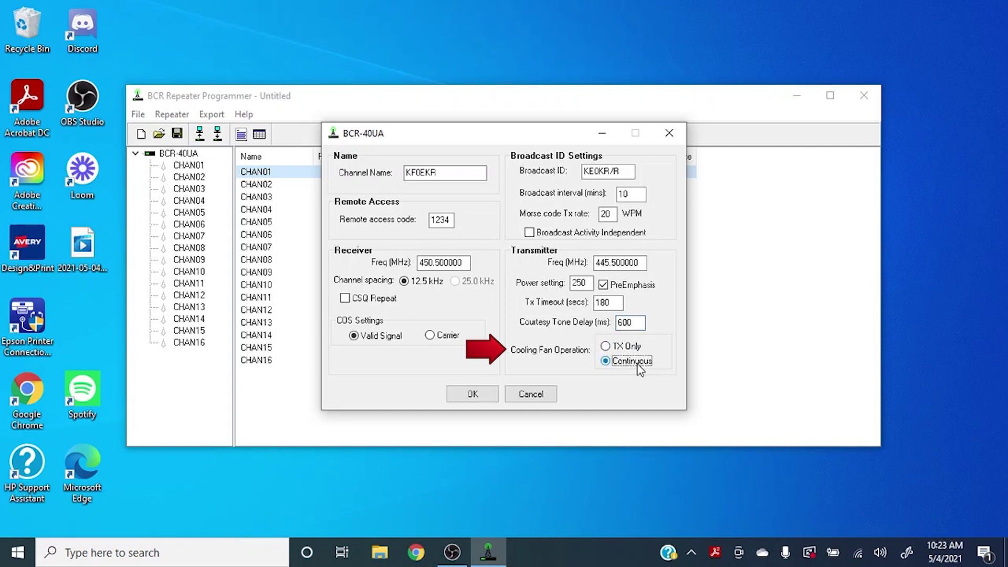
pyautogui.click(607, 347)
pyautogui.click(473, 393)
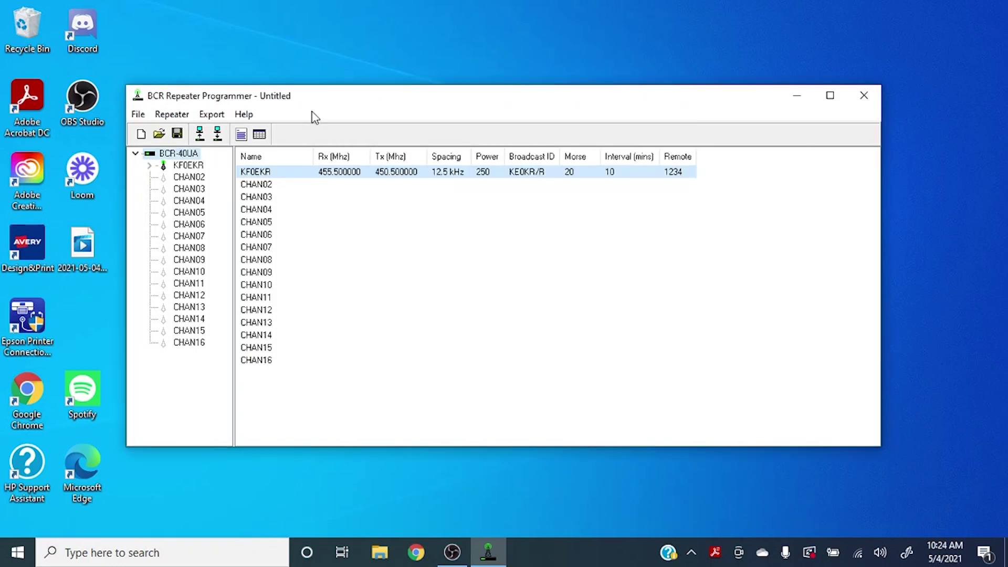
# Recheck the callsign channel's settings, then start a new user in slot 01
pyautogui.doubleClick(294, 173)
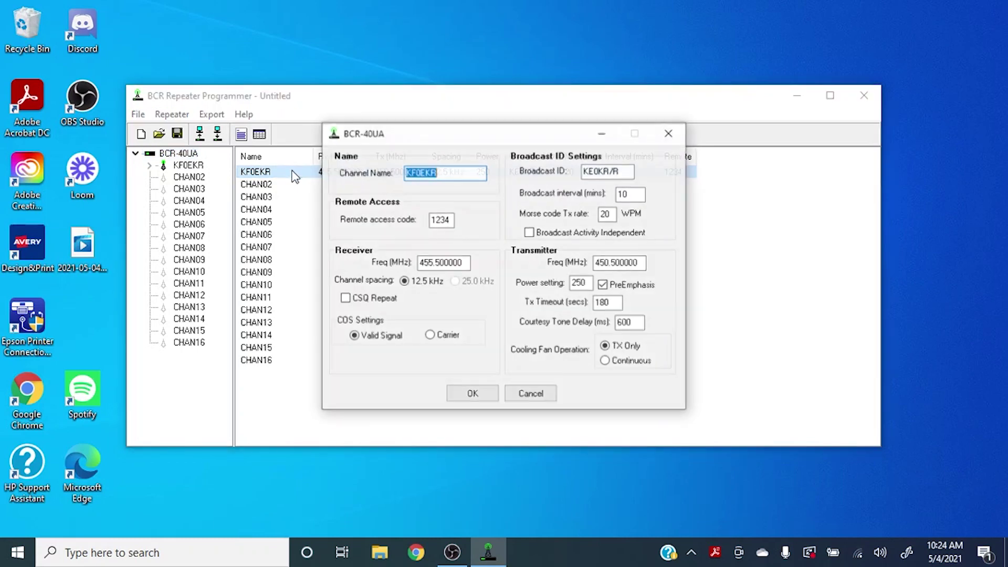
pyautogui.click(475, 392)
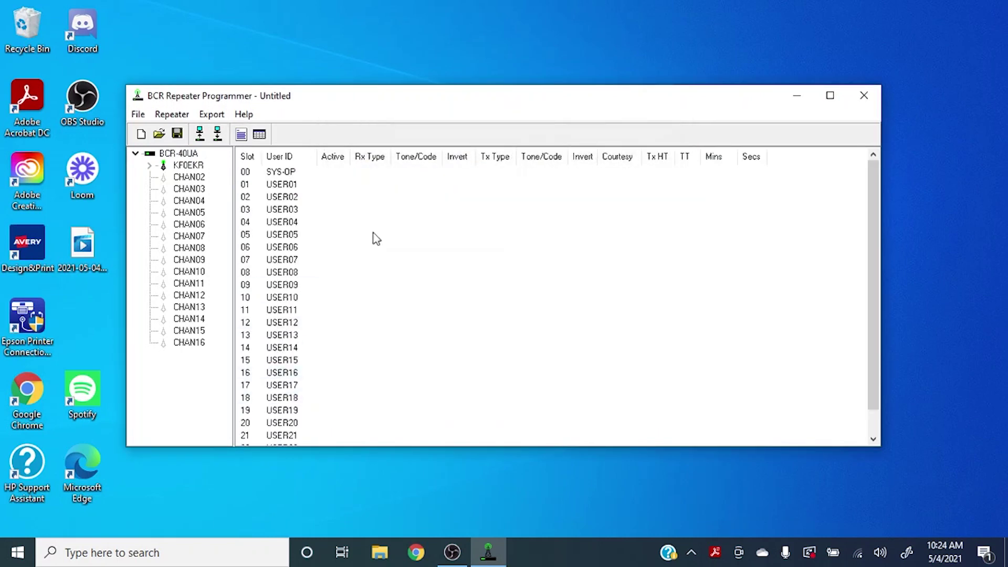
pyautogui.doubleClick(316, 187)
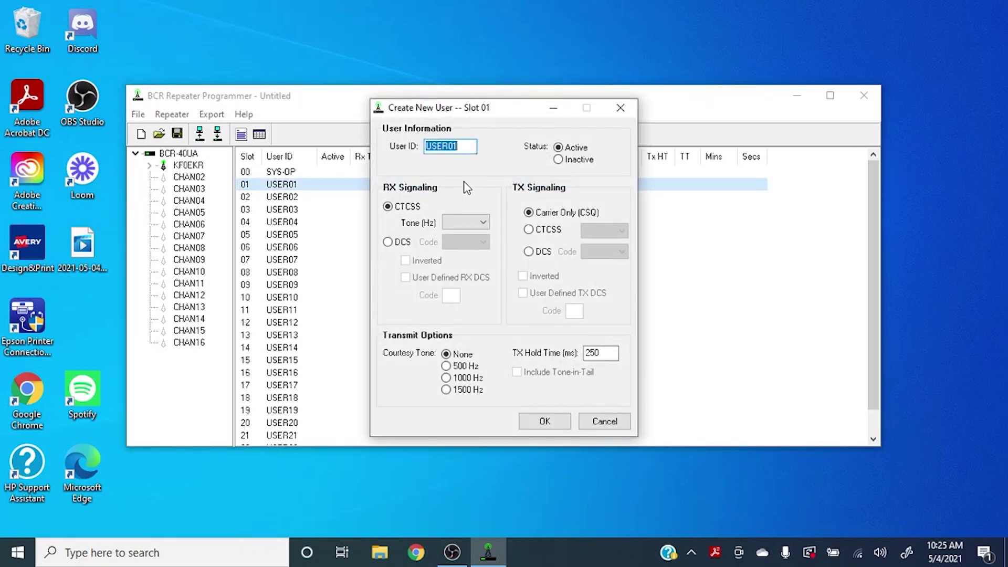
# Give the slot 01 user ID 100.0 with 100.0 CTCSS on receive and transmit
pyautogui.write('100.0')
pyautogui.press('Tab')
pyautogui.press('Tab')
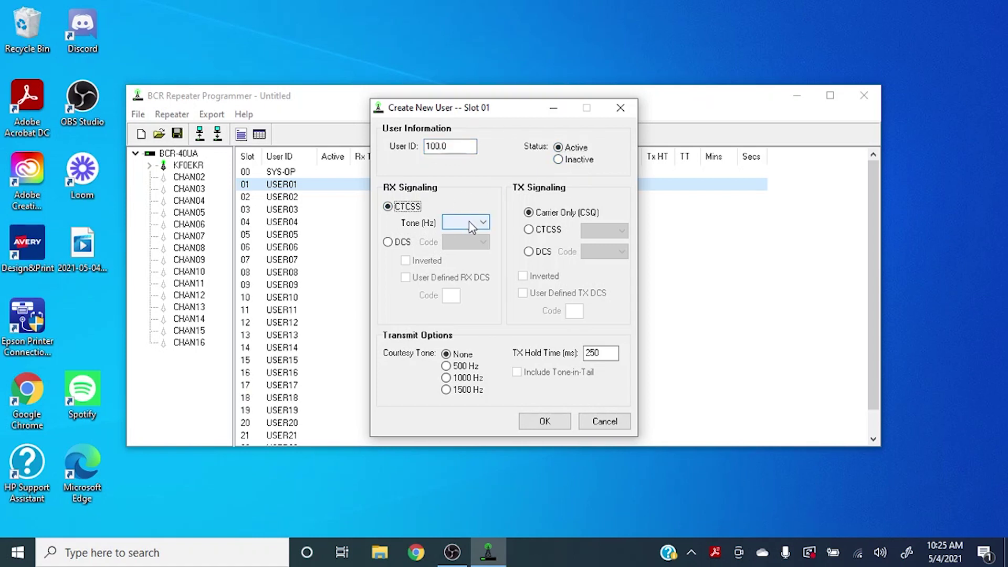
pyautogui.press('Tab')
pyautogui.press('Tab')
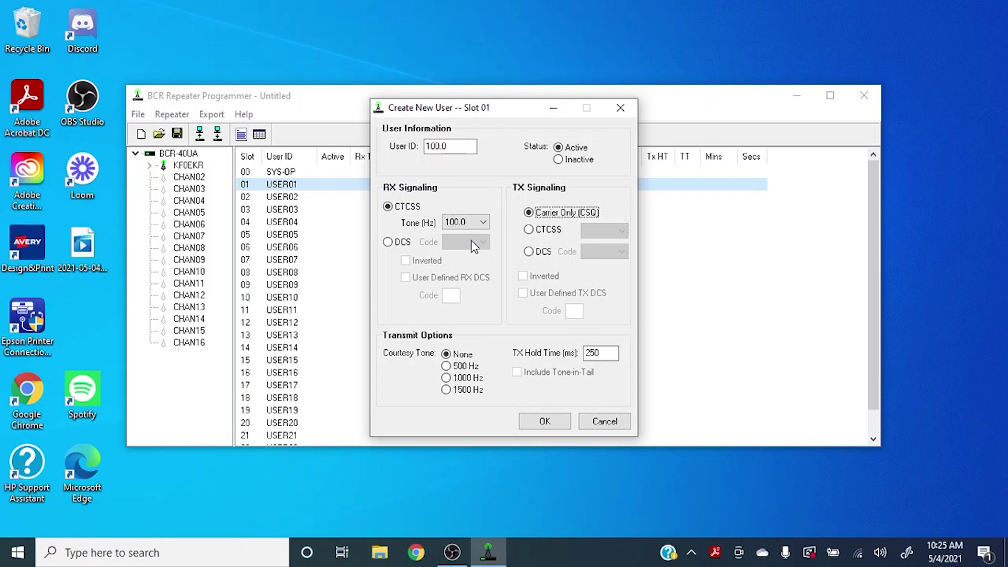
pyautogui.press('Tab')
pyautogui.click(529, 231)
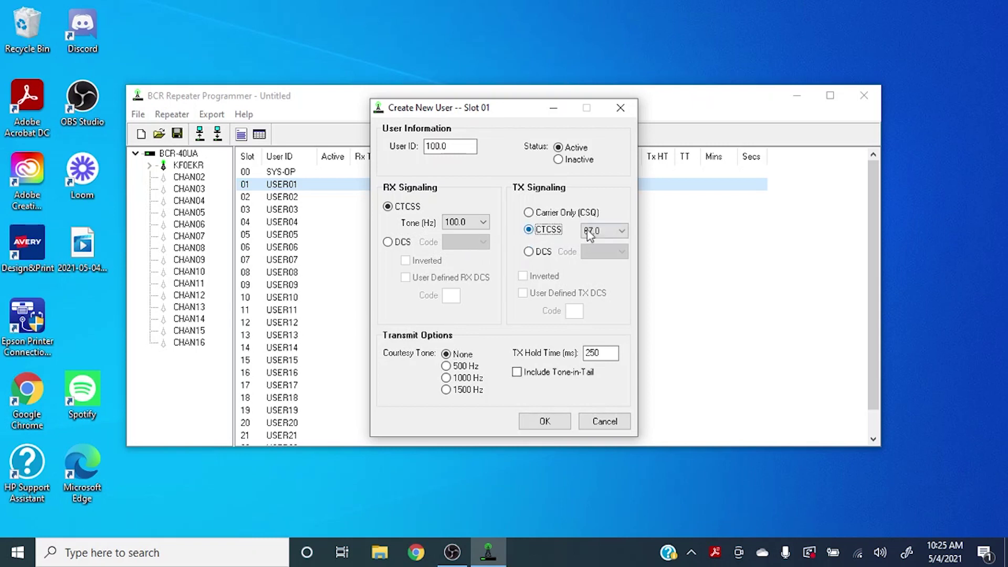
pyautogui.click(603, 231)
pyautogui.press('Down')
pyautogui.press('Down')
pyautogui.press('Down')
pyautogui.press('Down')
pyautogui.press('Down')
pyautogui.press('Down')
pyautogui.press('Down')
pyautogui.press('Down')
pyautogui.press('Down')
pyautogui.press('Down')
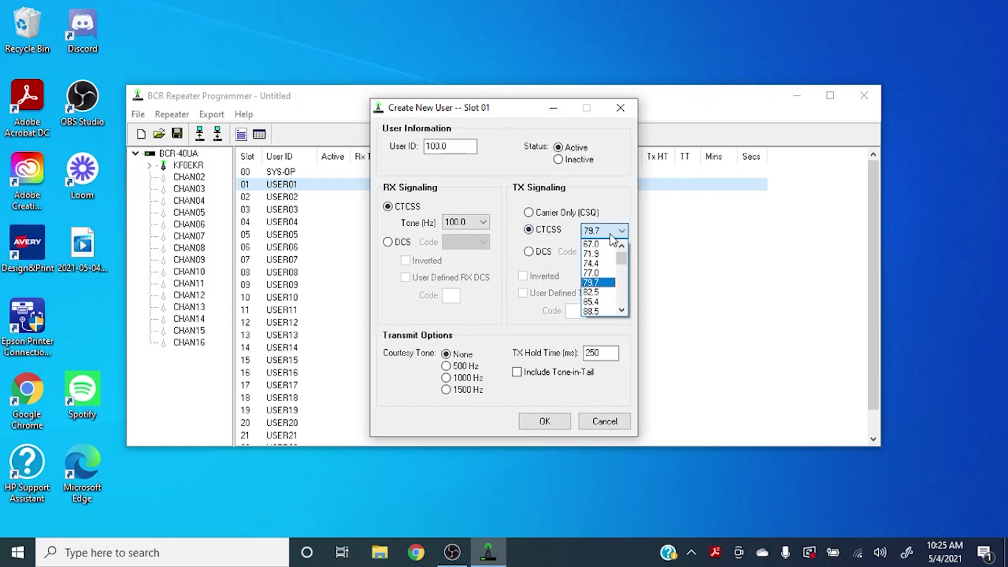
pyautogui.press('Down')
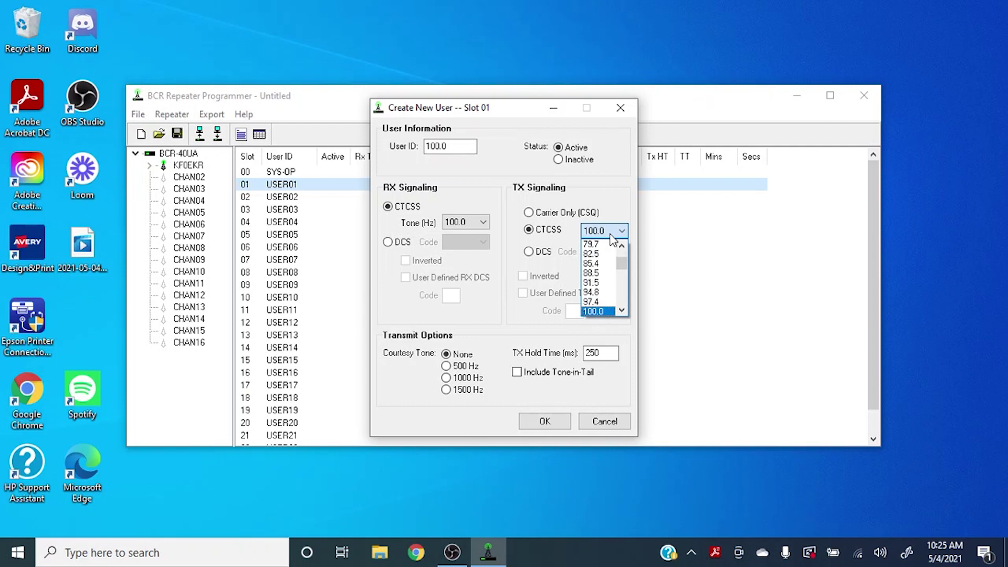
pyautogui.click(601, 312)
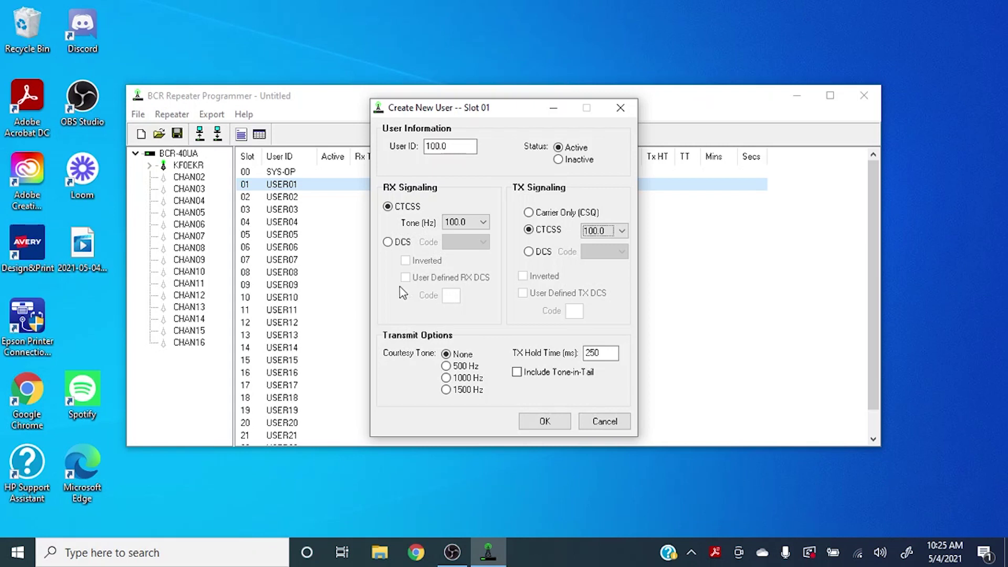
pyautogui.click(447, 366)
# Set courtesy tone 1000 Hz and TX hold time 1000, leave tone-in-tail off, and save the user
pyautogui.press('Down')
pyautogui.moveTo(588, 353)
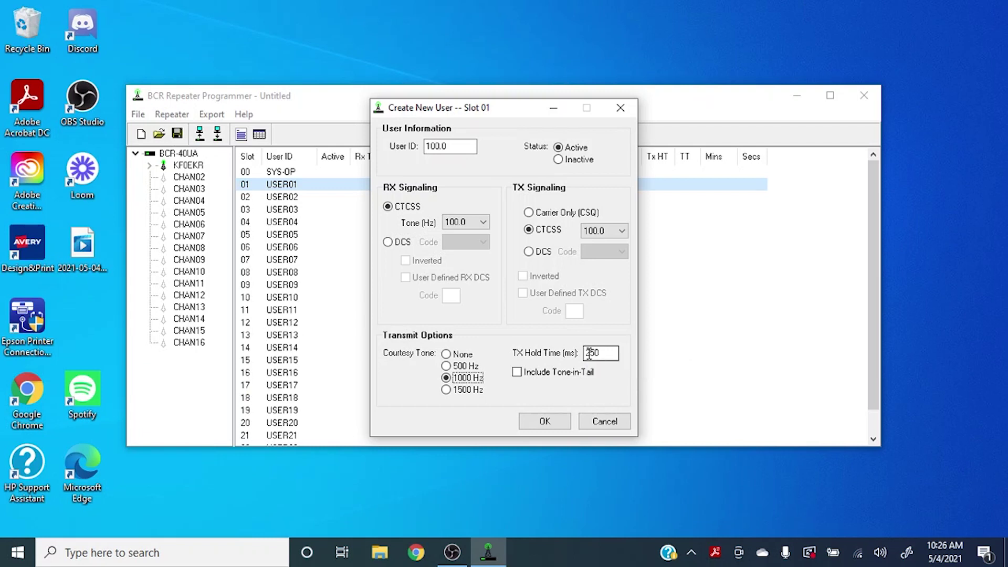
pyautogui.doubleClick(589, 353)
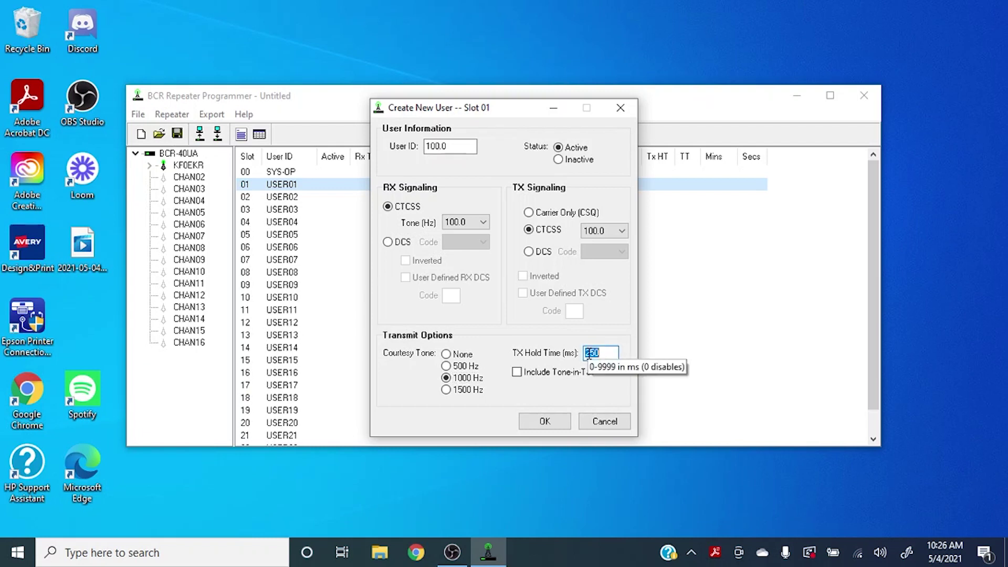
pyautogui.write('1000')
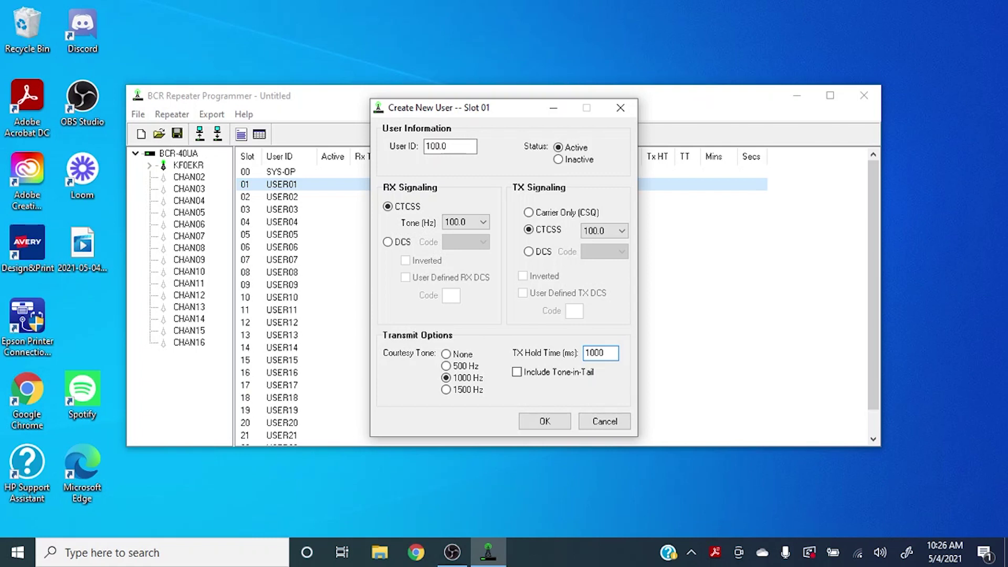
pyautogui.press('Tab')
pyautogui.click(517, 373)
pyautogui.click(545, 421)
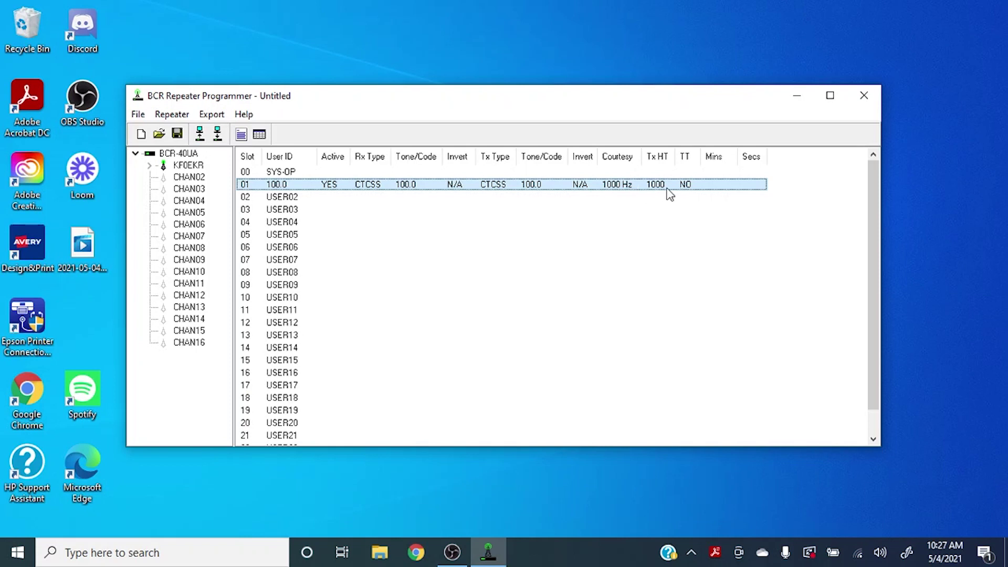
pyautogui.click(311, 173)
# Edit slot 00's SYS-OP entry to 67.0 Hz CTCSS both ways, 1000 Hz courtesy tone, hold time 1000
pyautogui.doubleClick(312, 173)
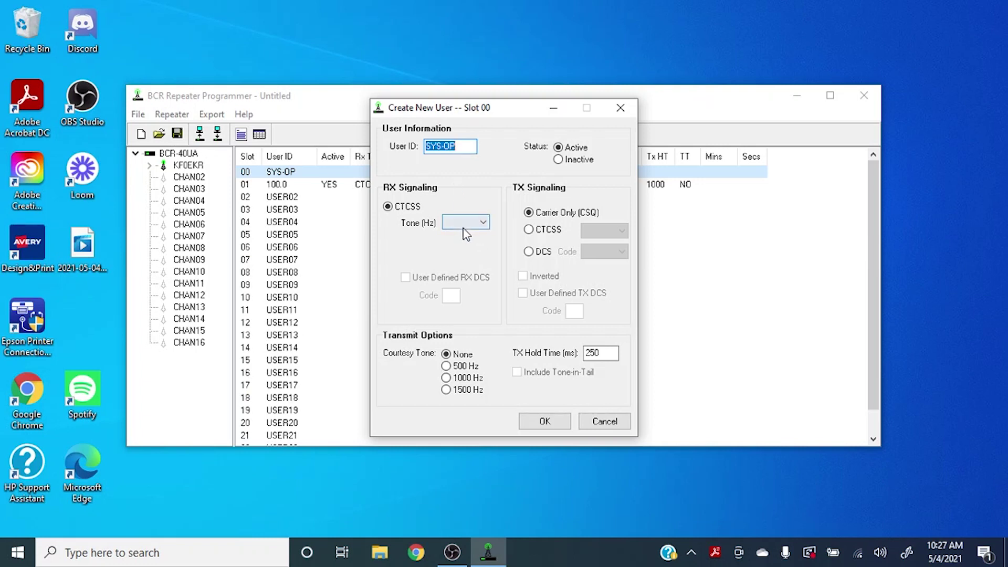
pyautogui.click(465, 225)
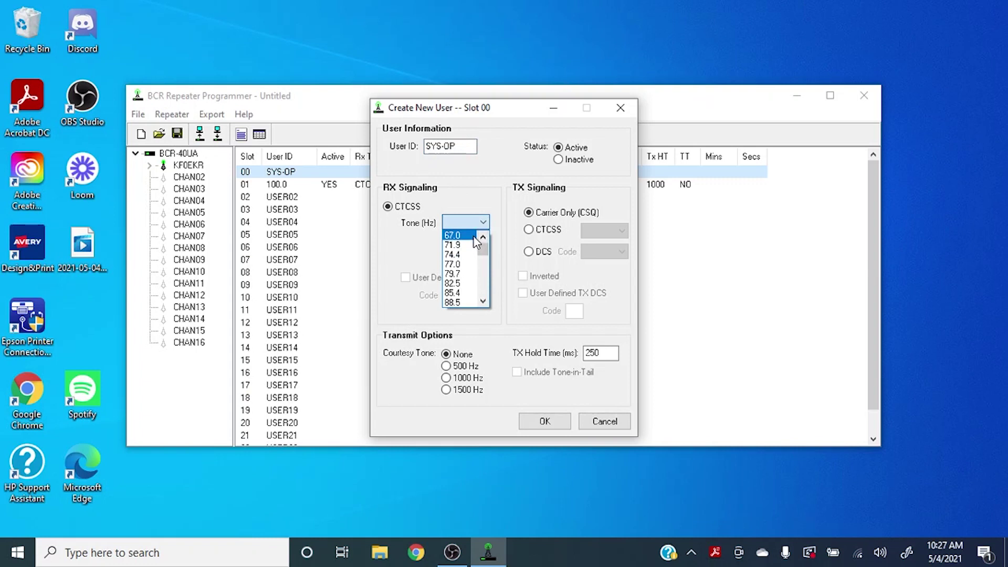
pyautogui.click(474, 237)
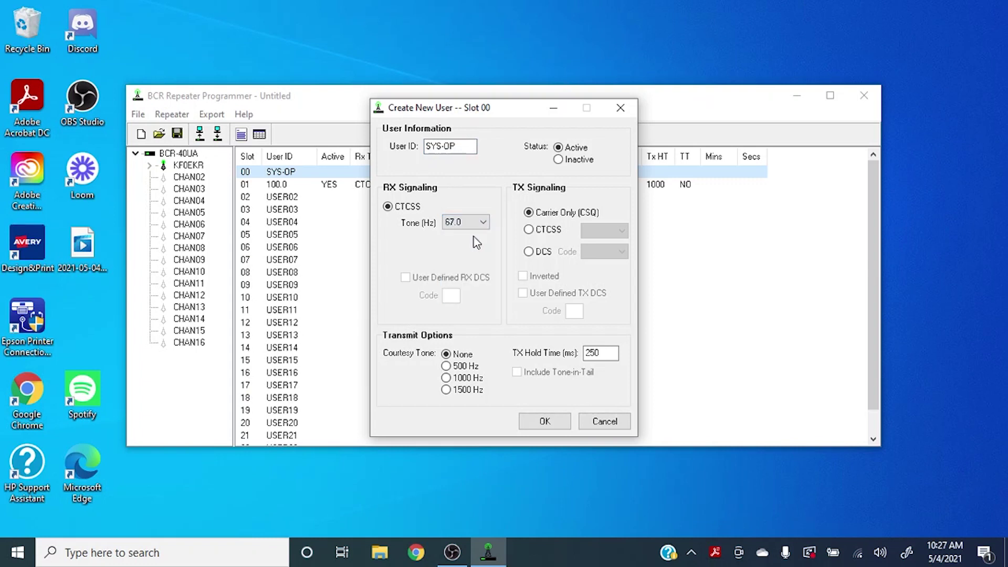
pyautogui.click(529, 230)
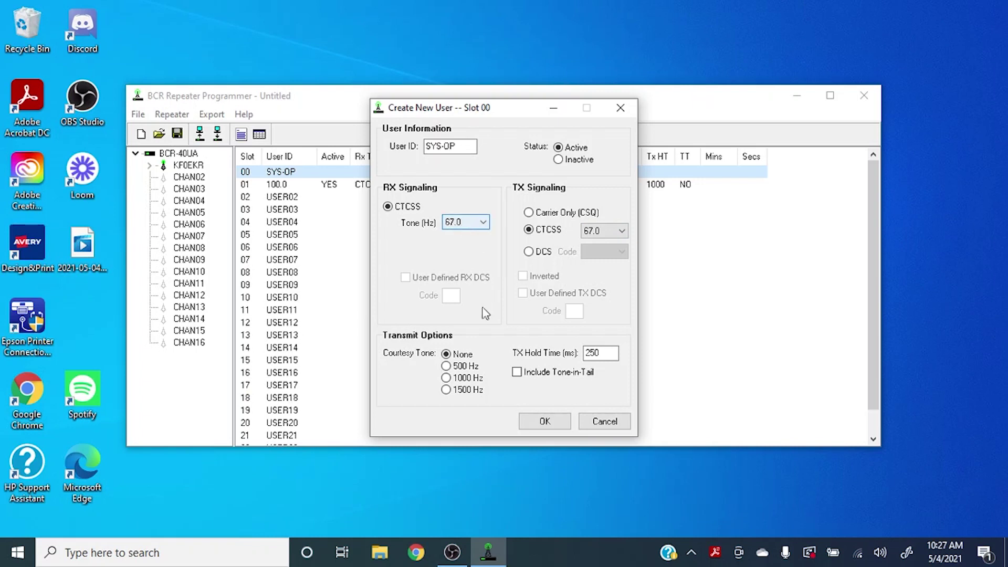
pyautogui.click(449, 378)
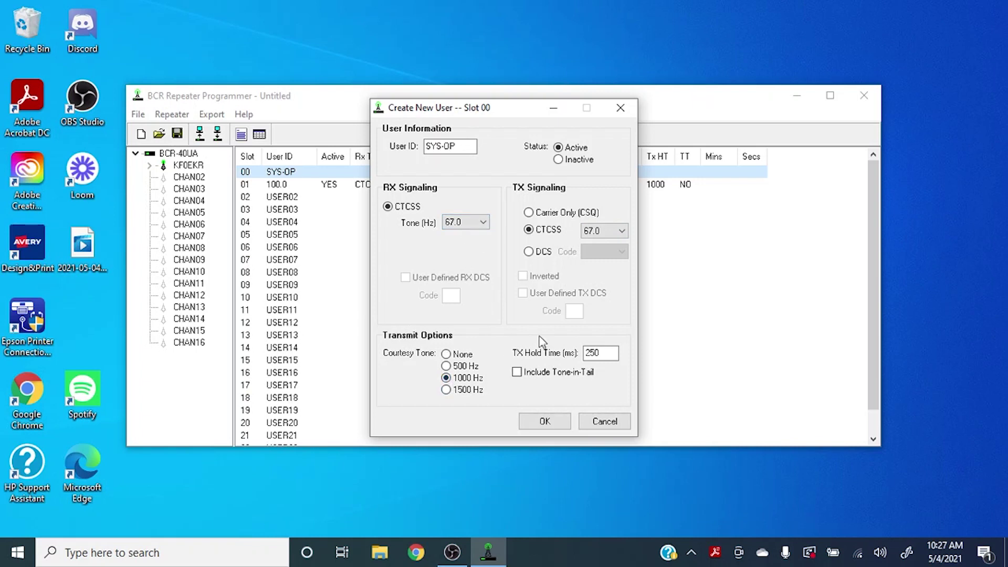
pyautogui.doubleClick(609, 353)
pyautogui.write('1000')
pyautogui.click(544, 421)
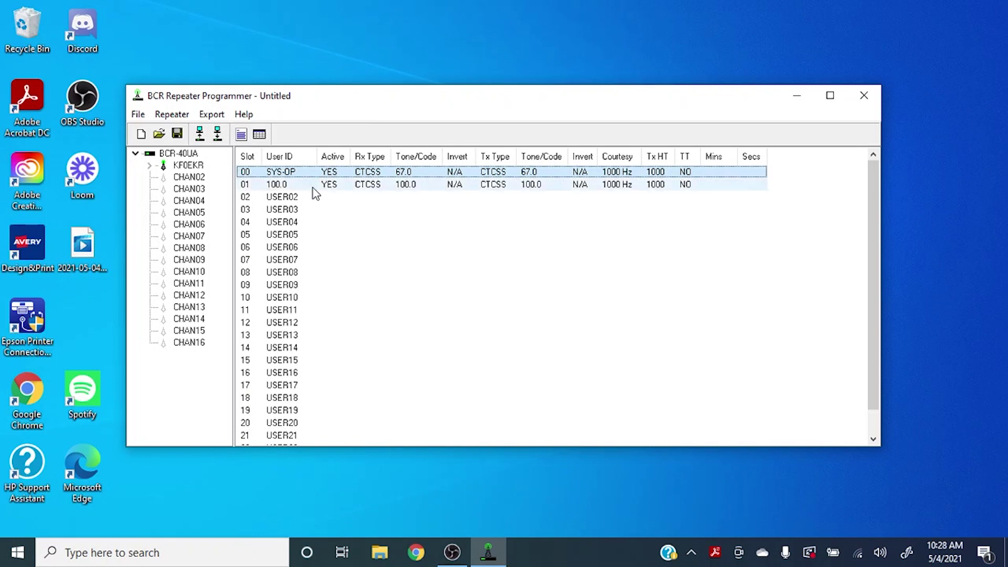
# Show the BCR-40UA channel list for KF0EKR and open the Program Repeater dialog
pyautogui.click(193, 156)
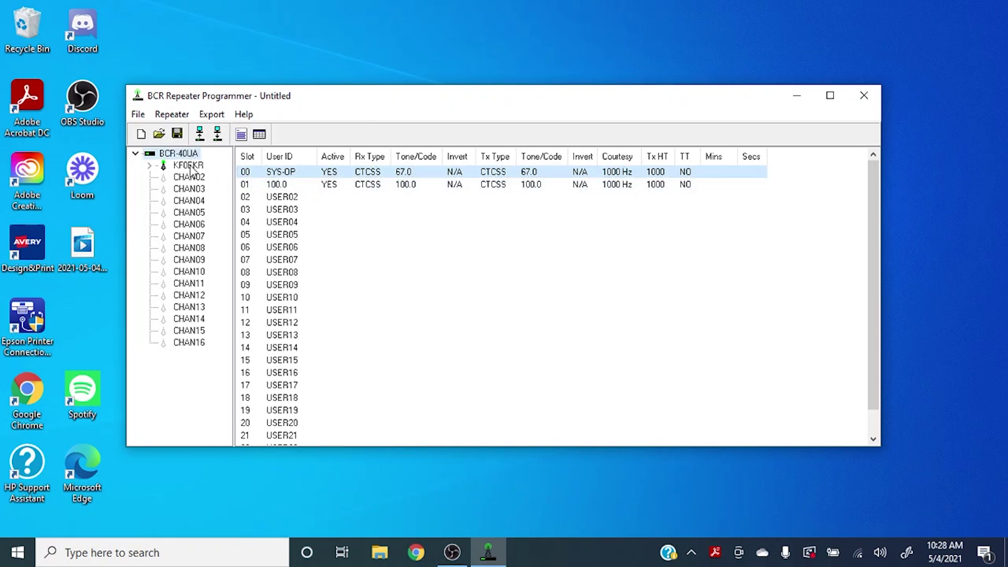
pyautogui.click(190, 165)
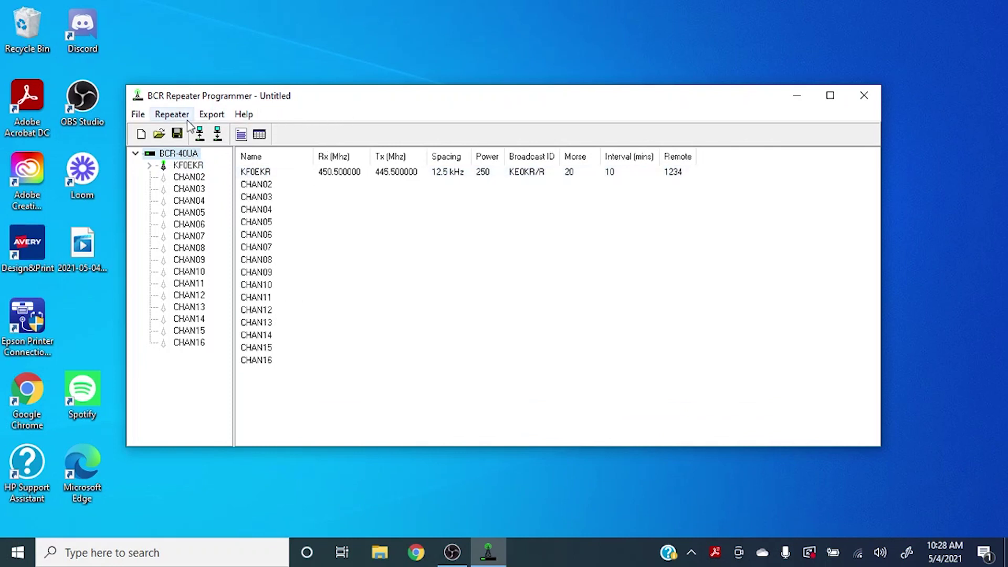
pyautogui.click(215, 137)
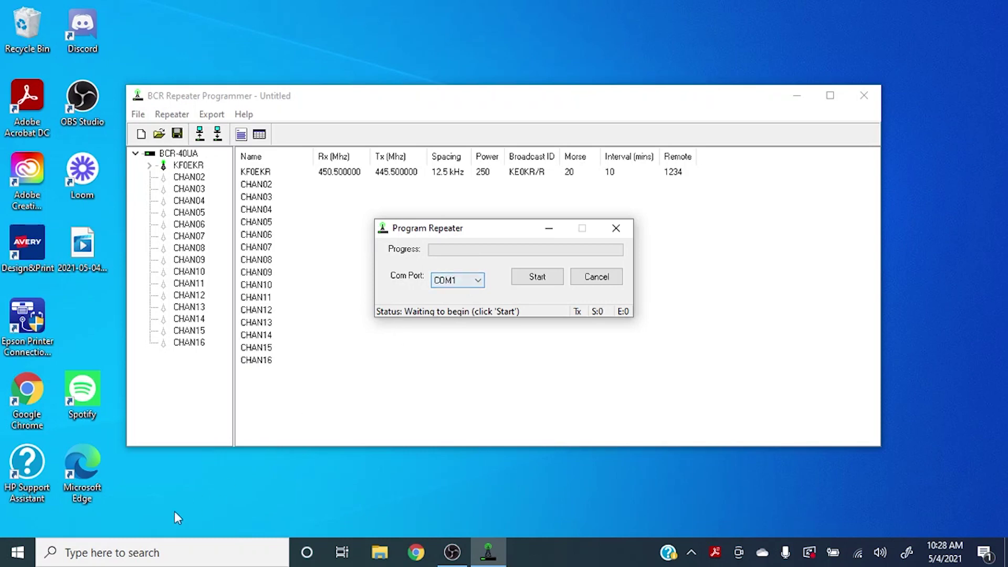
pyautogui.click(153, 553)
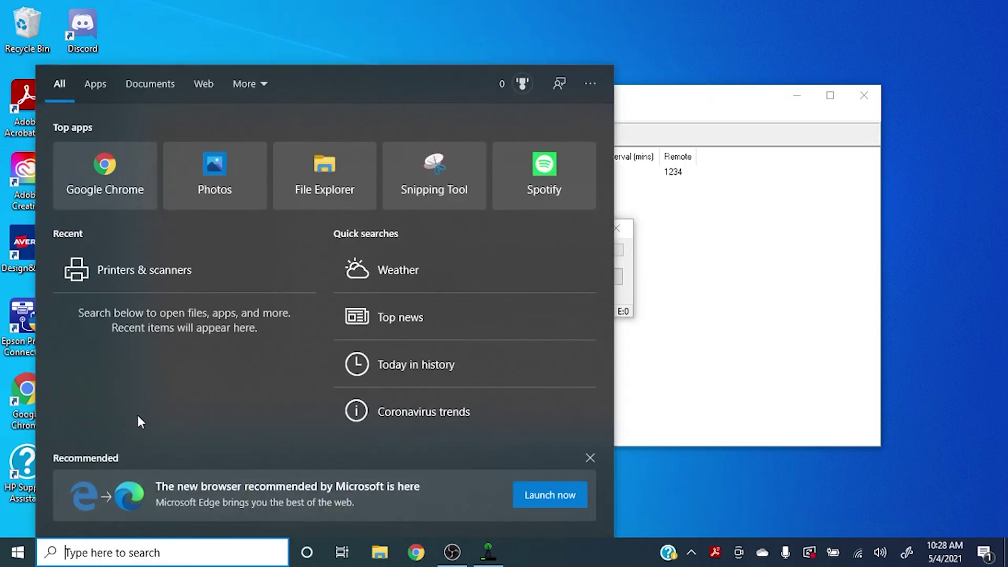
# Check in Device Manager that the Prolific USB-to-Serial Comm Port is on COM3, then close it
pyautogui.write('dev')
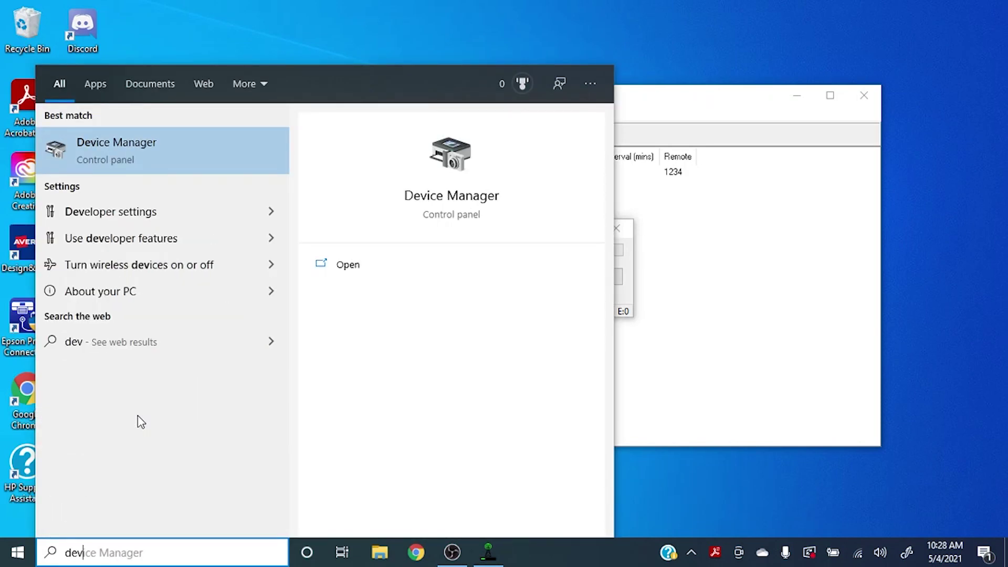
pyautogui.click(165, 149)
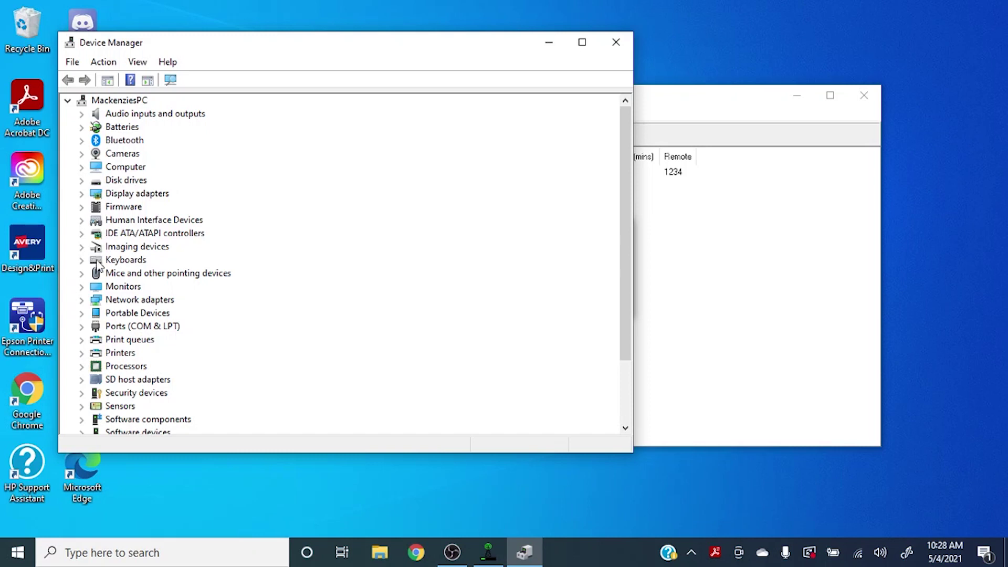
pyautogui.click(83, 328)
pyautogui.scroll(-1, 86, 334)
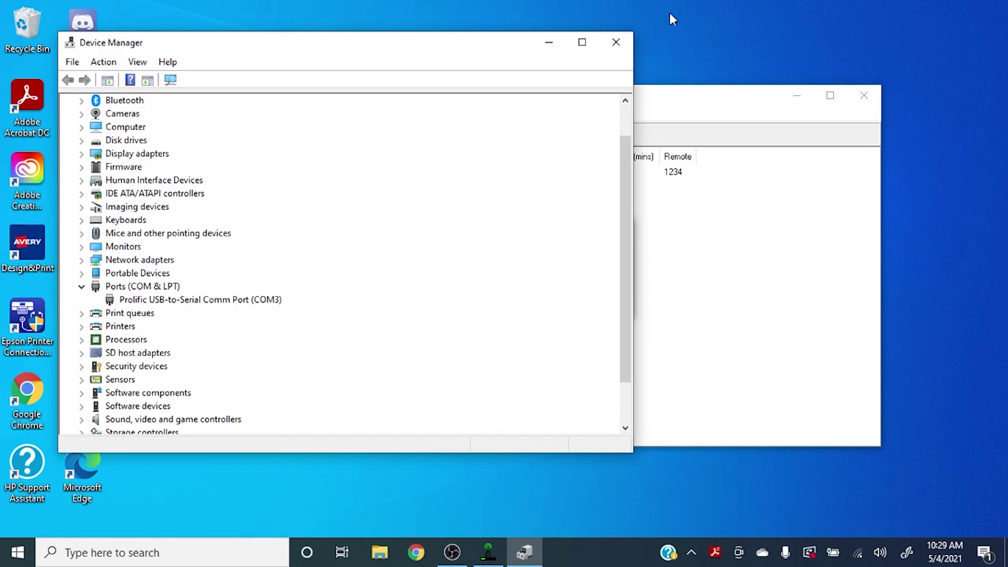
pyautogui.click(616, 42)
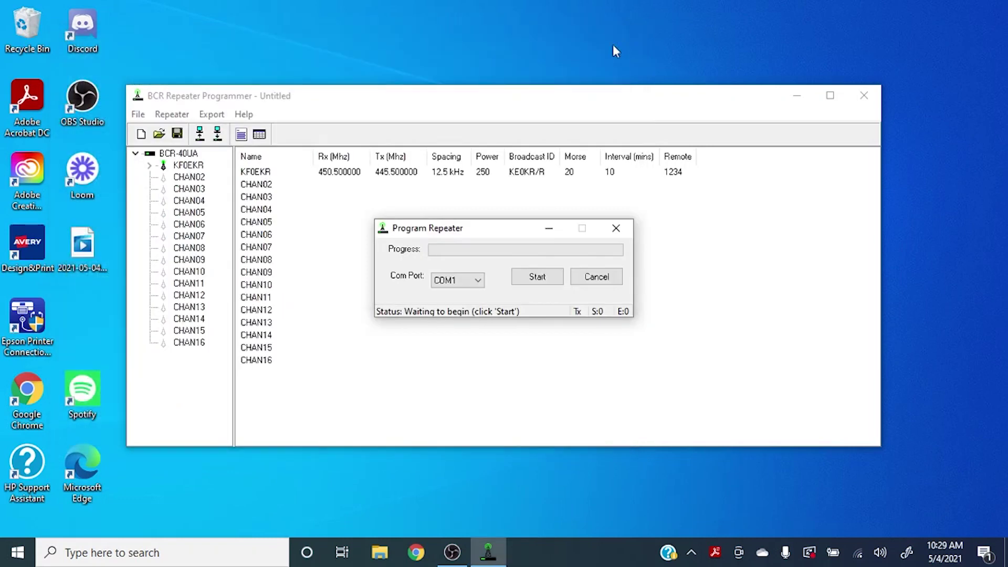
# Write the configuration to the repeater over COM3 and dismiss the success notice
pyautogui.click(479, 281)
pyautogui.click(458, 312)
pyautogui.click(537, 277)
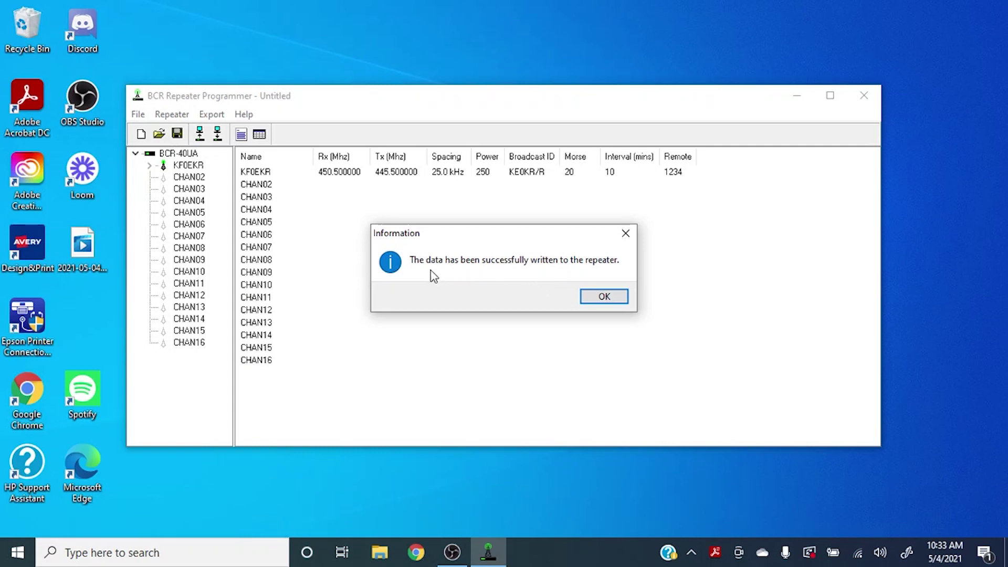
pyautogui.click(604, 297)
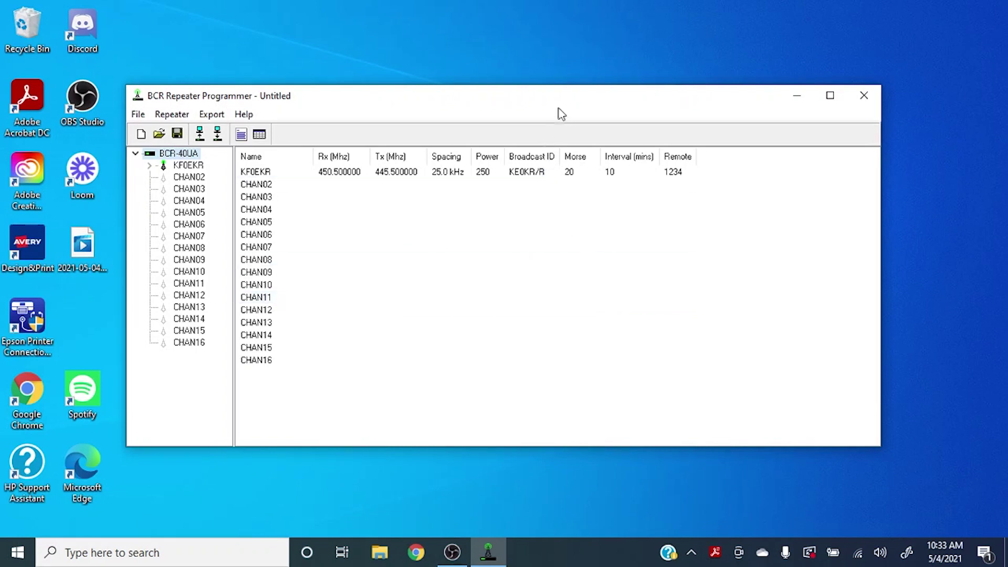